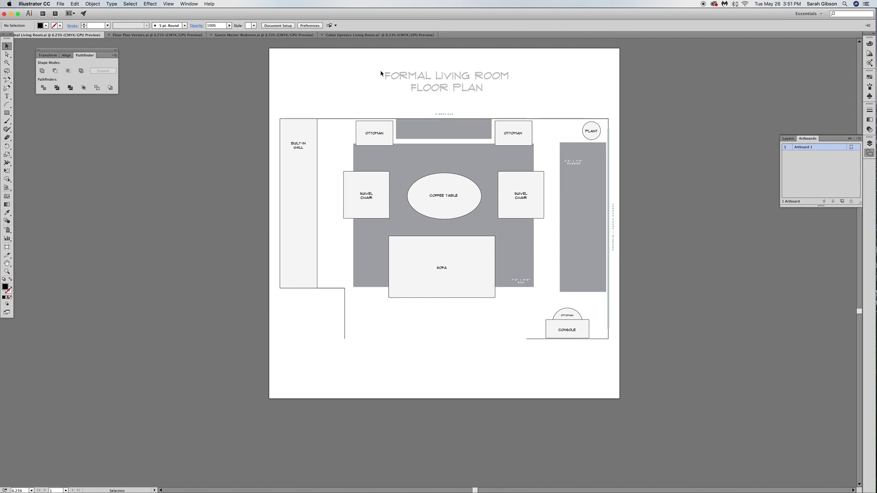
scroll(381, 73, "up", 2)
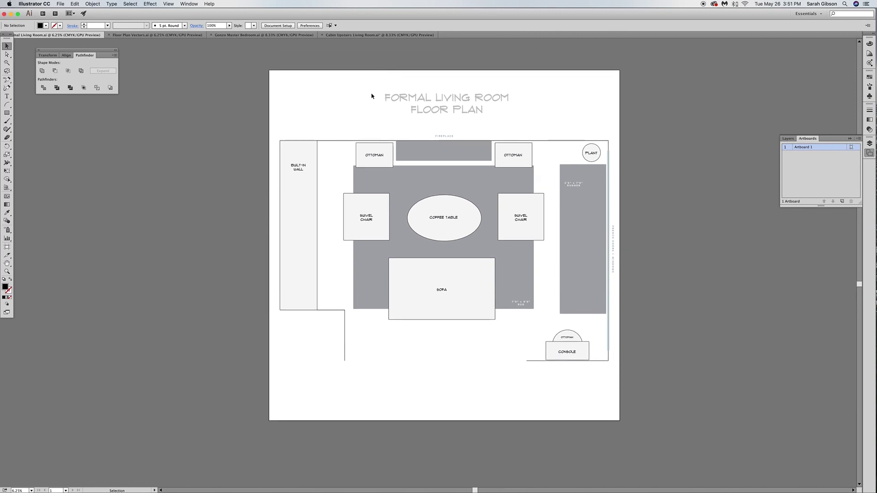
scroll(372, 96, "right", 1)
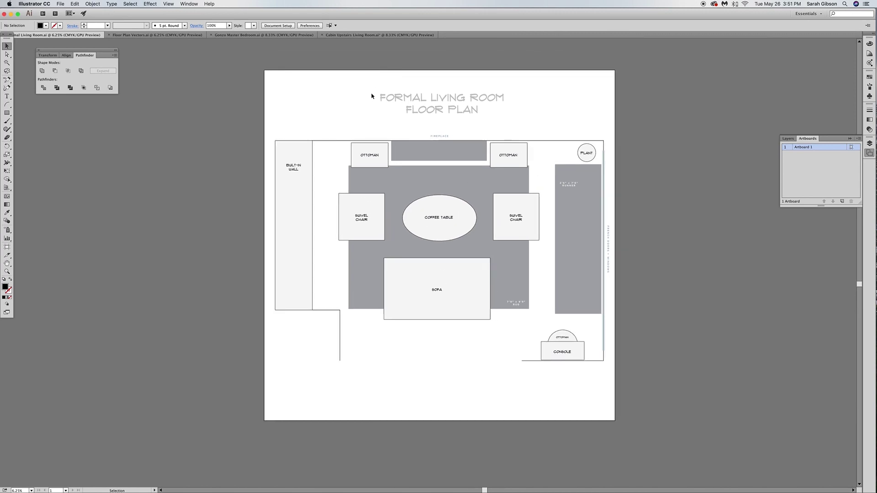
scroll(372, 96, "right", 1)
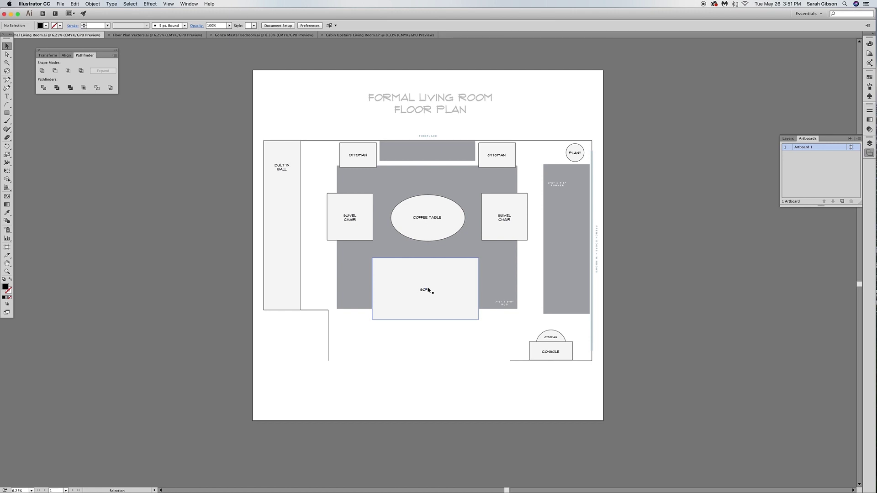
scroll(428, 288, "down", 1)
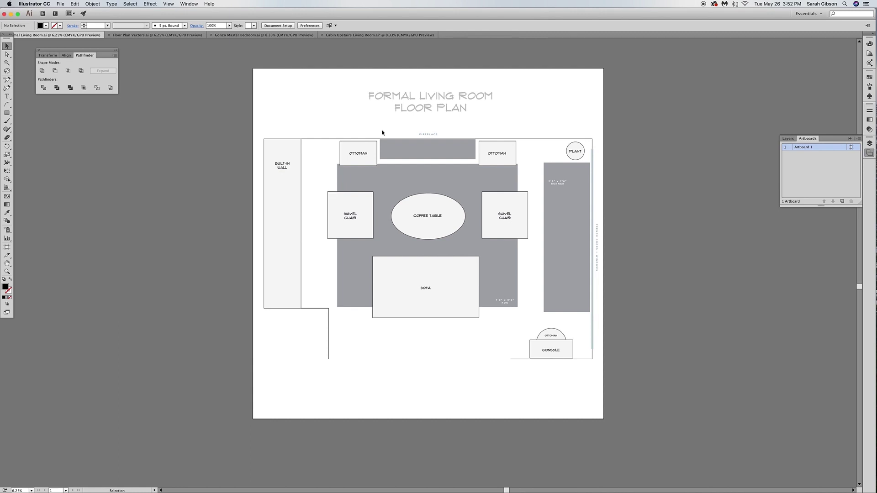
scroll(384, 129, "down", 1)
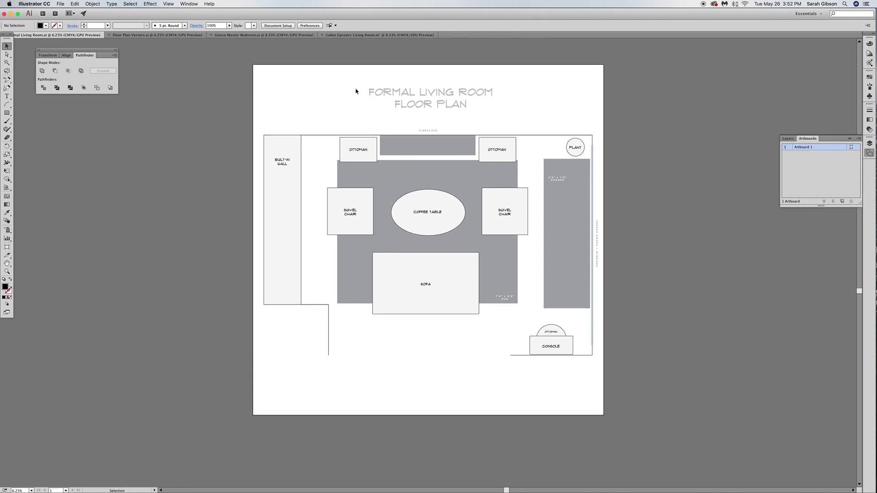
Step: After viewing the reference plans, create a 227.54 × 227 in document named 'floor plan example'
left_click(357, 35)
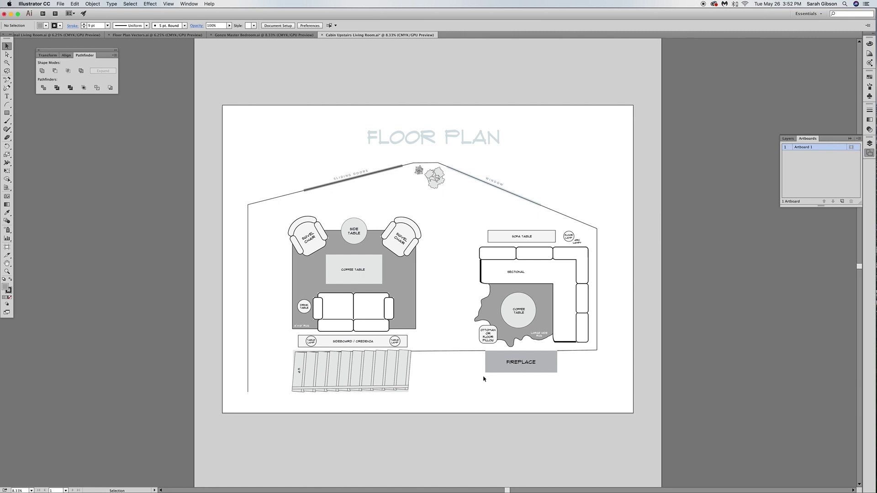
left_click(55, 34)
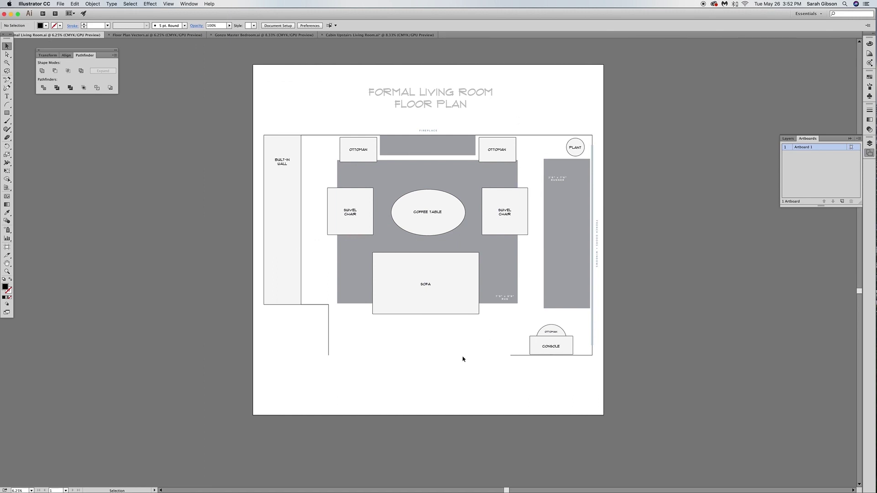
left_click(62, 4)
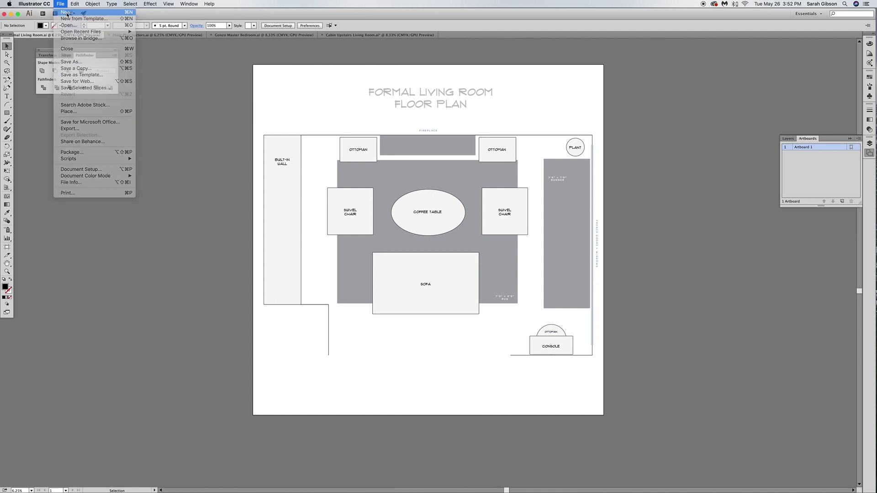
left_click(66, 11)
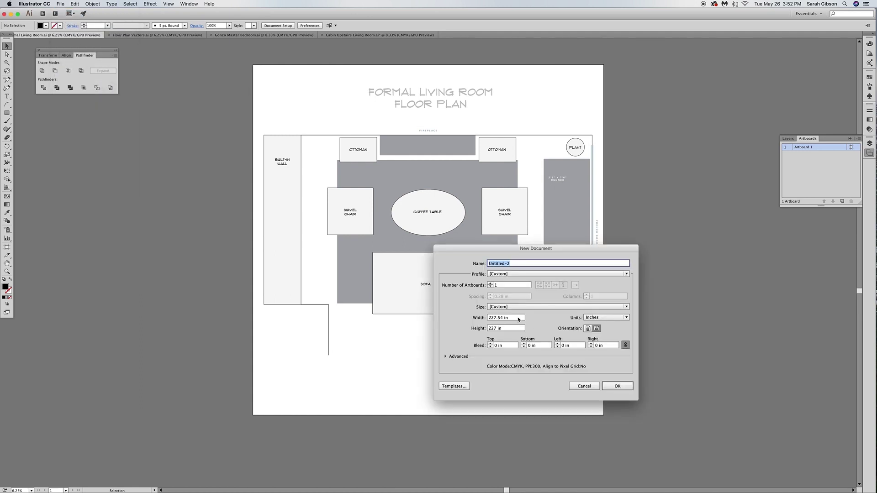
left_click(507, 318)
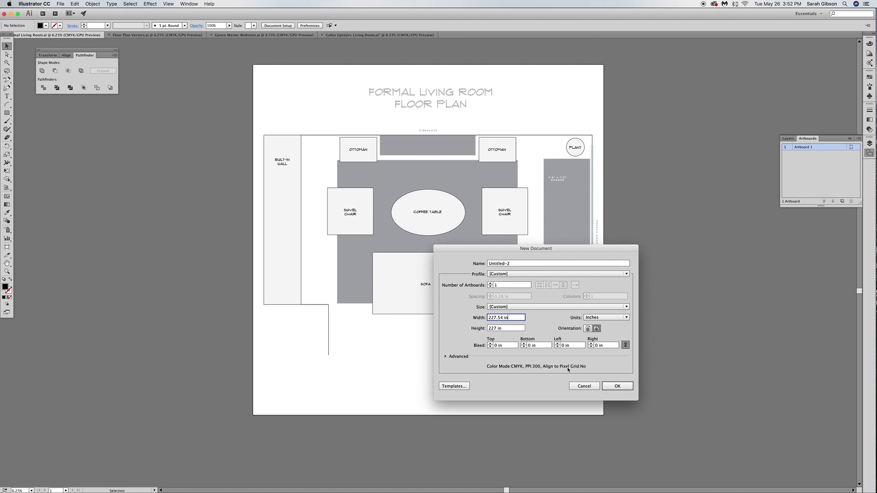
double_click(512, 263)
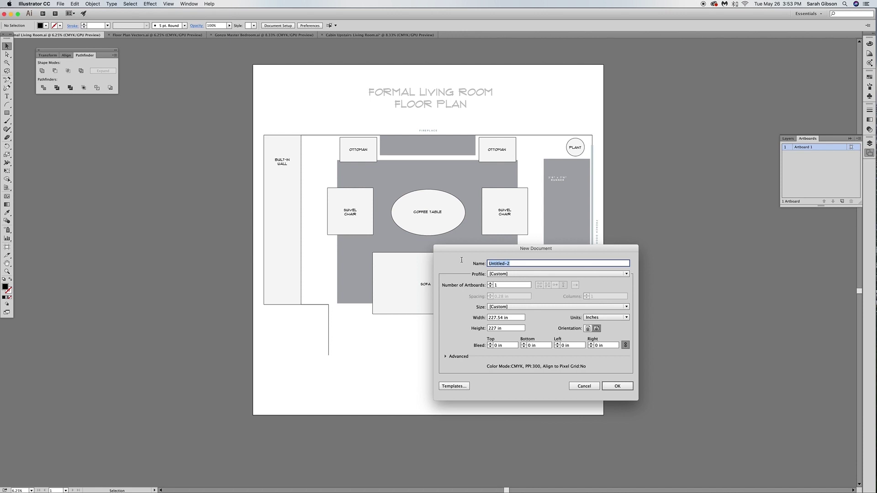
type("floor plan example")
left_click(619, 387)
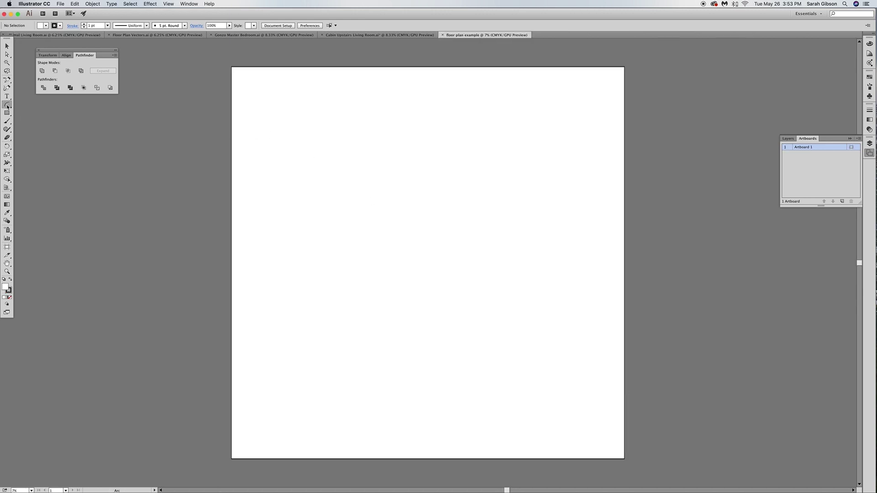
Step: Draw a 100 in horizontal wall line with a 12 pt stroke
left_click_drag(7, 104, 34, 105)
left_click_drag(340, 163, 549, 164)
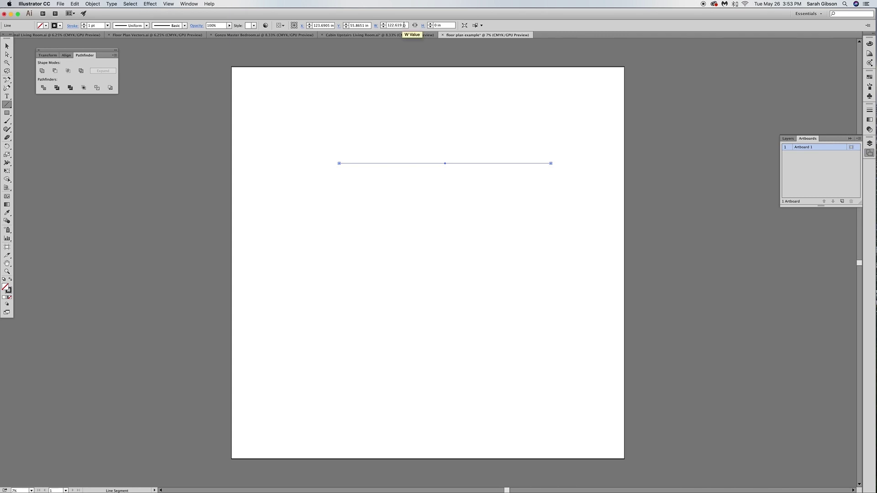
double_click(404, 26)
type("100")
key("Return")
key("v")
left_click(439, 113)
left_click(495, 166)
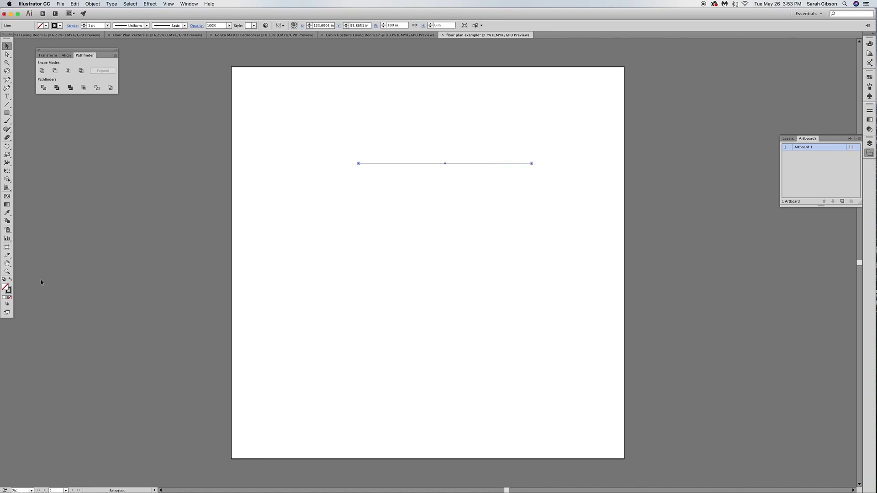
left_click(474, 153)
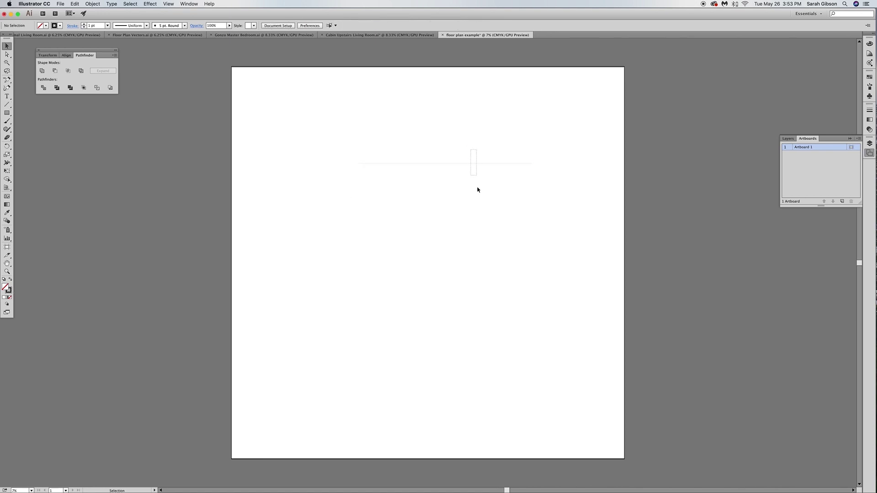
left_click_drag(471, 149, 476, 178)
left_click(91, 25)
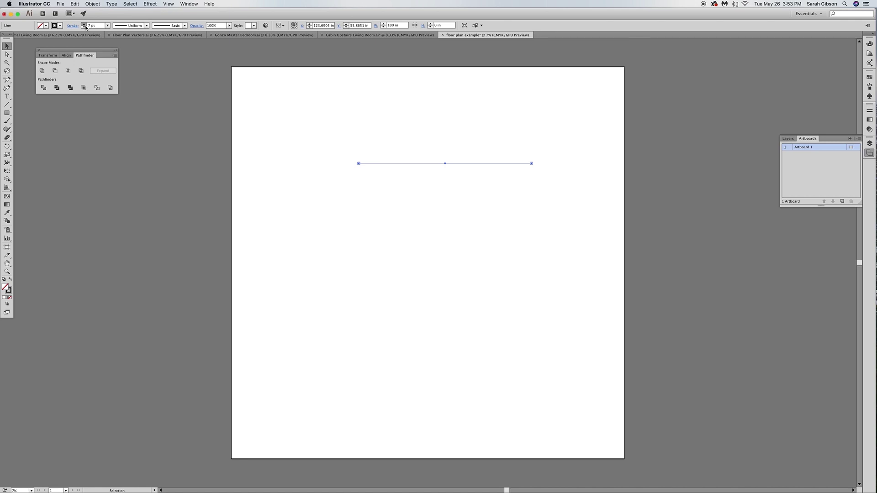
type("12")
key("Return")
Step: Raise the wall line and add a vertical copy at its left end
left_click(405, 232)
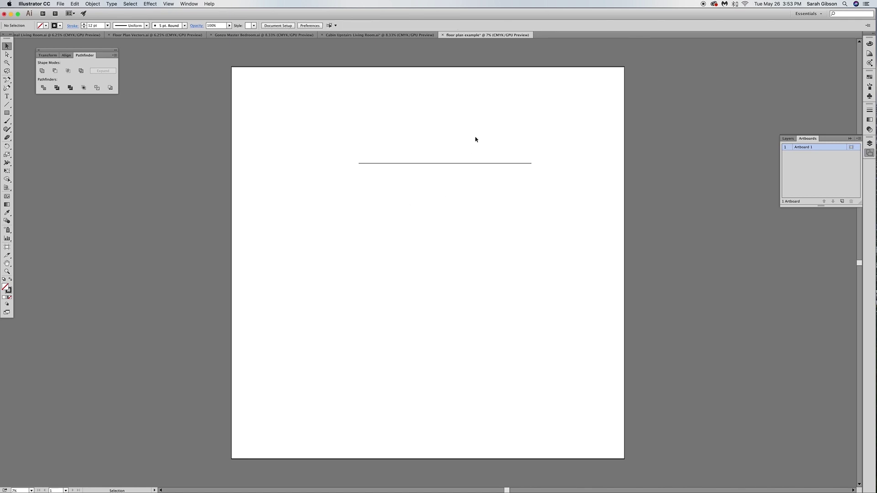
left_click(504, 163)
left_click_drag(503, 163, 487, 130)
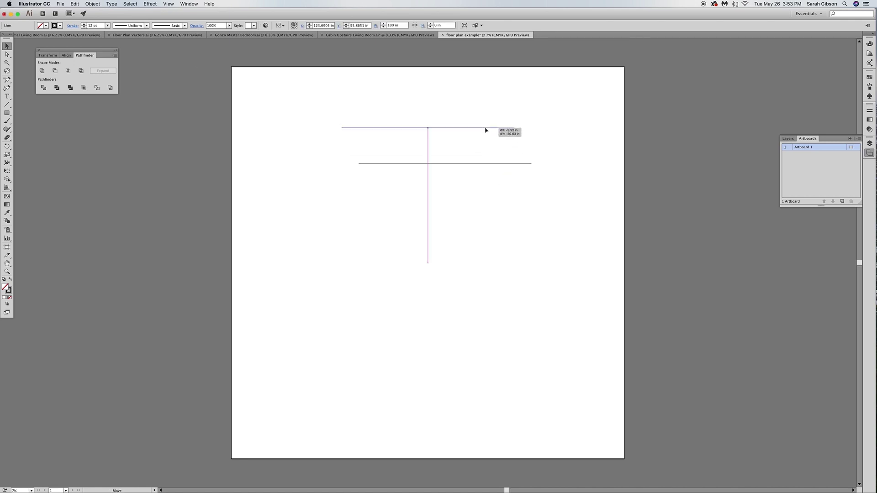
left_click(465, 109)
left_click(469, 129)
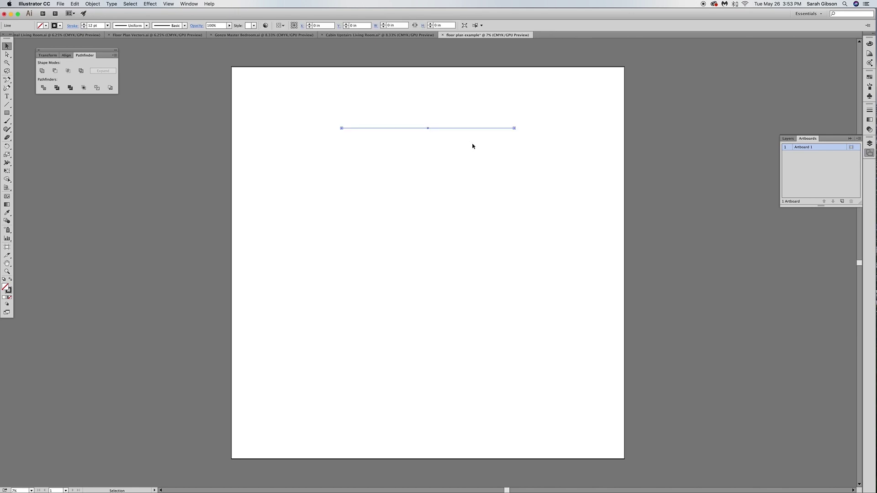
mouse_move(470, 128)
left_mouse_down()
mouse_move(483, 251)
mouse_move(428, 292)
left_mouse_up()
left_click(438, 191)
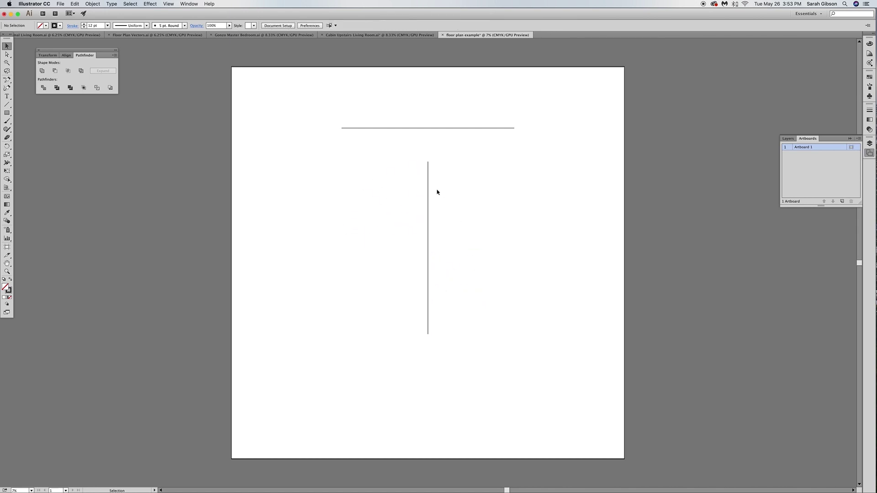
mouse_move(429, 193)
left_mouse_down()
mouse_move(379, 164)
mouse_move(343, 158)
left_mouse_up()
Step: Rotate a copy of the two-wall corner to close the square room
left_click(327, 119)
left_click_drag(326, 119, 402, 183)
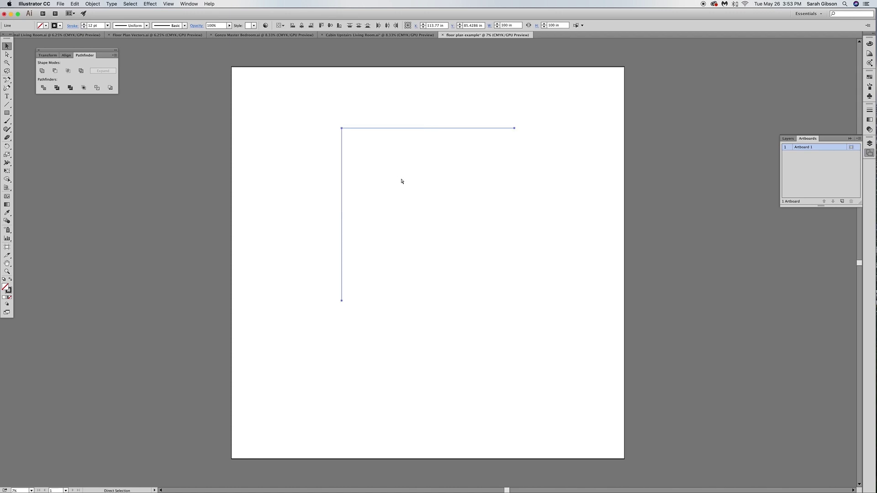
left_click_drag(519, 125, 375, 285)
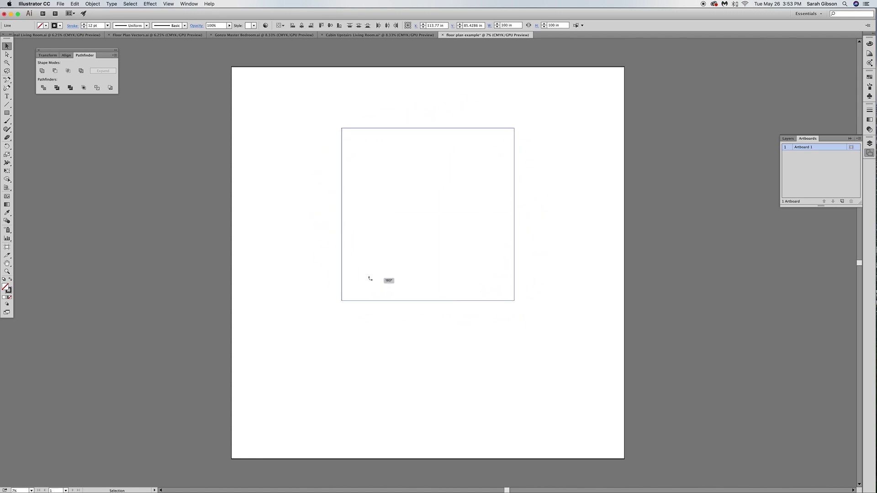
left_click(550, 262)
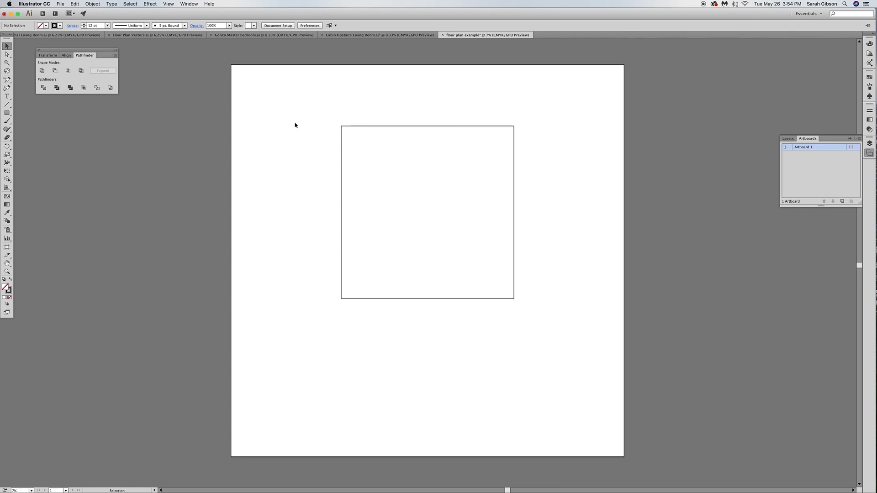
Step: Copy the double French-door symbol from Floor Plan Vectors.ai
left_click(184, 35)
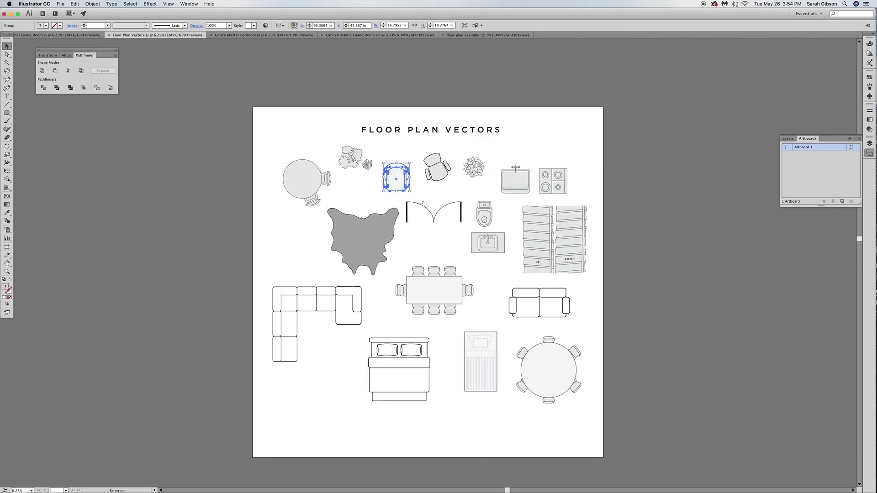
left_click(431, 242)
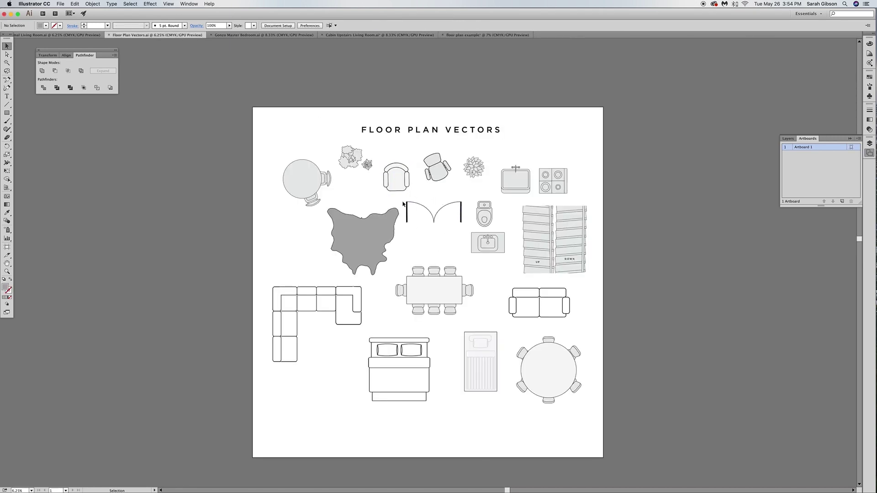
left_click_drag(403, 204, 465, 226)
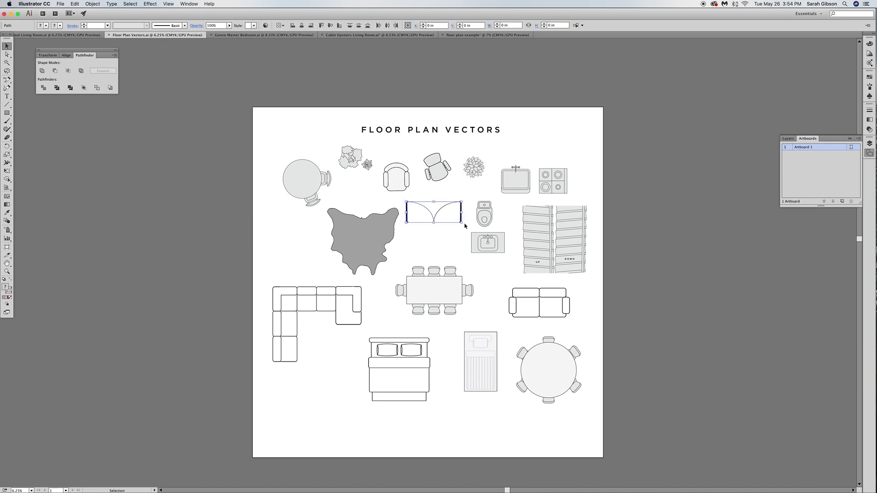
key("ctrl+c")
left_click(480, 35)
Step: Paste the double doors onto the room's bottom wall and zoom in there
key("ctrl+v")
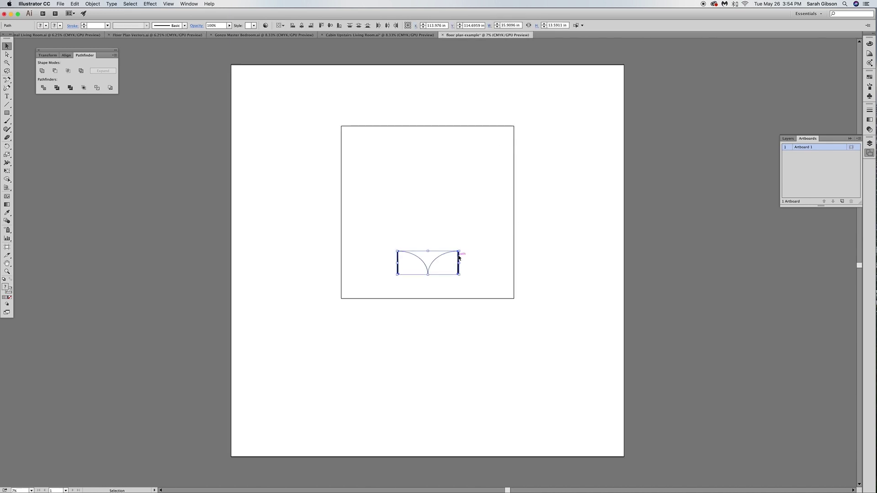
left_click_drag(460, 257, 458, 284)
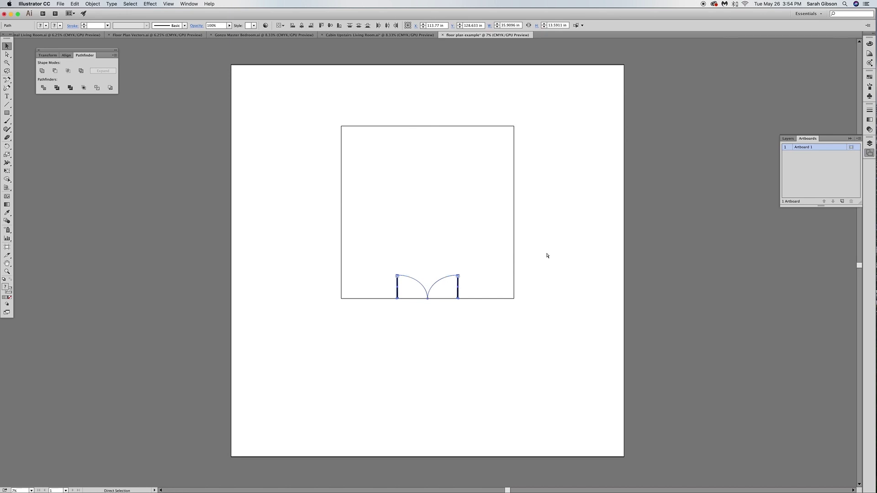
key("super+equal")
left_click(536, 293)
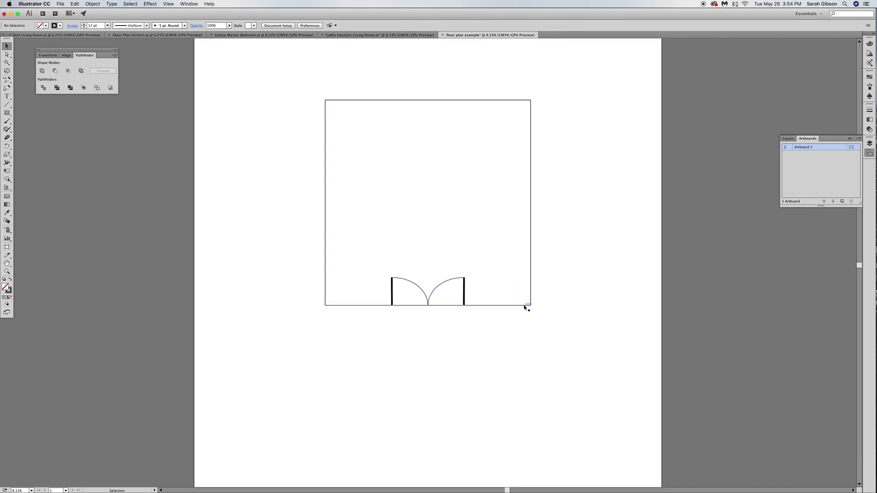
left_click(526, 307)
key("super+equal")
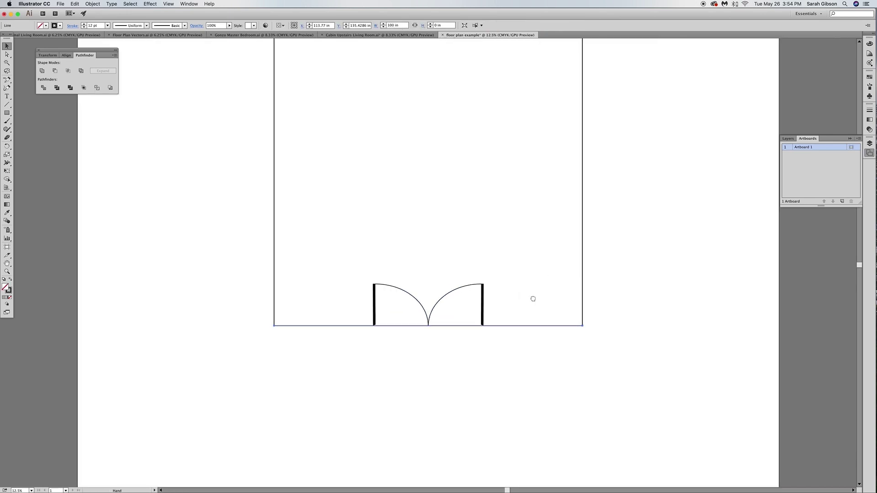
key("super+equal")
Step: Trim the bottom wall to the doors' left edge and duplicate it rightward
left_click_drag(598, 293, 390, 294)
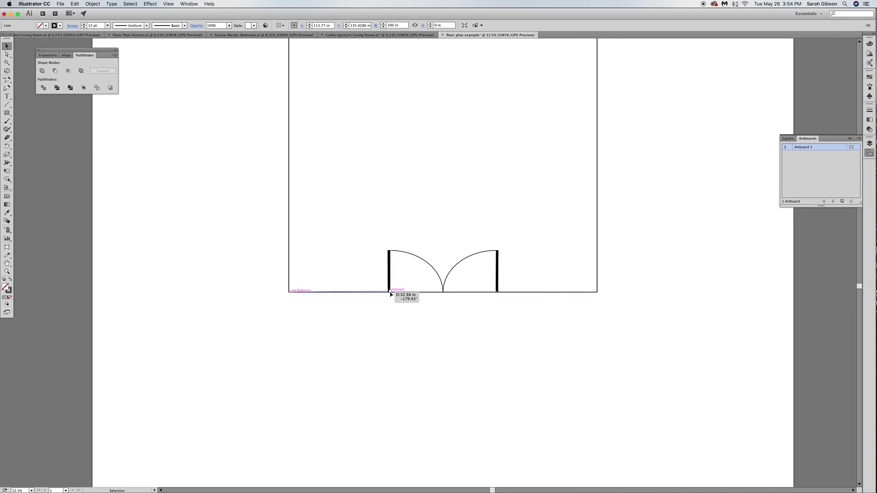
left_click_drag(390, 295, 389, 295)
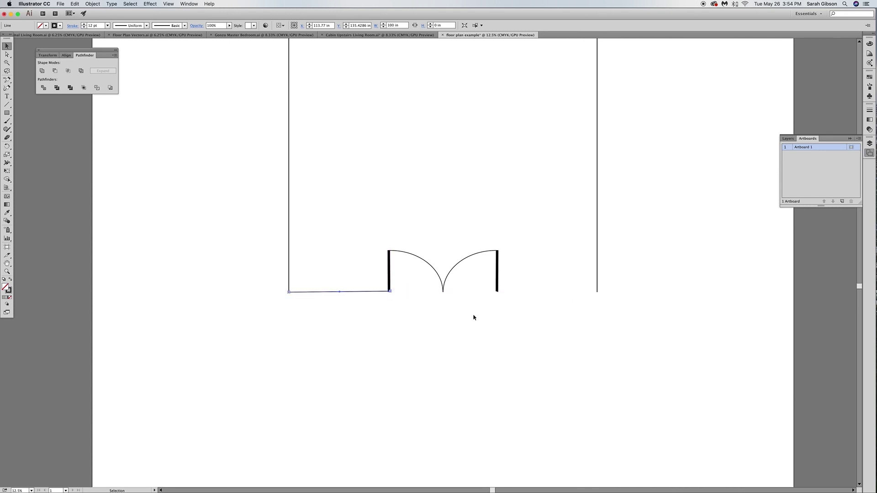
left_click(370, 295)
left_click_drag(370, 294, 574, 289)
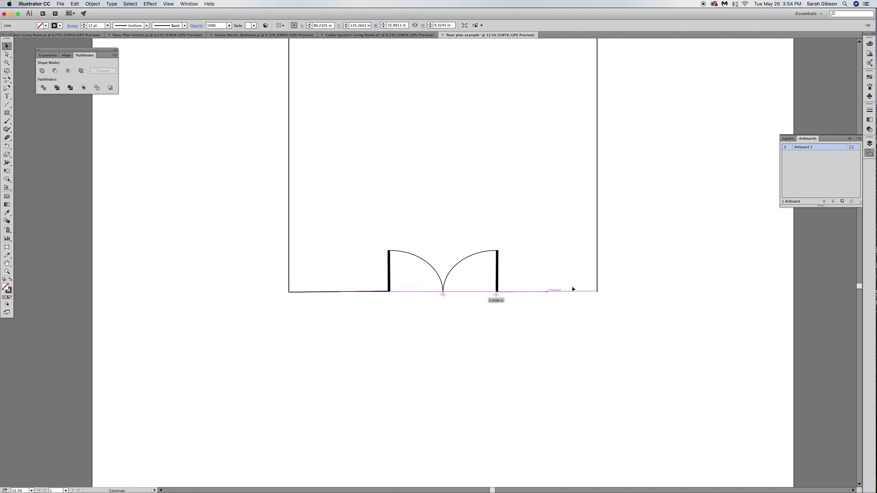
left_click(611, 300)
scroll(609, 297, "up", 1)
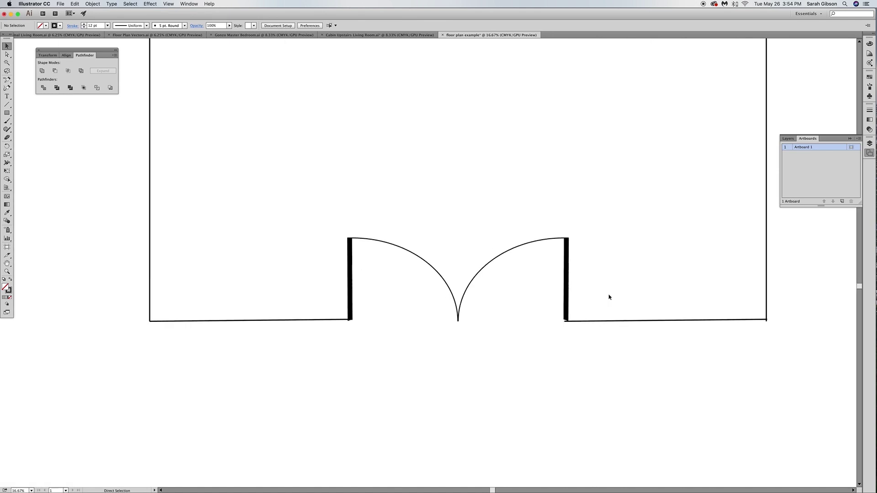
scroll(513, 288, "up", 1)
scroll(445, 274, "up", 1)
scroll(407, 267, "up", 1)
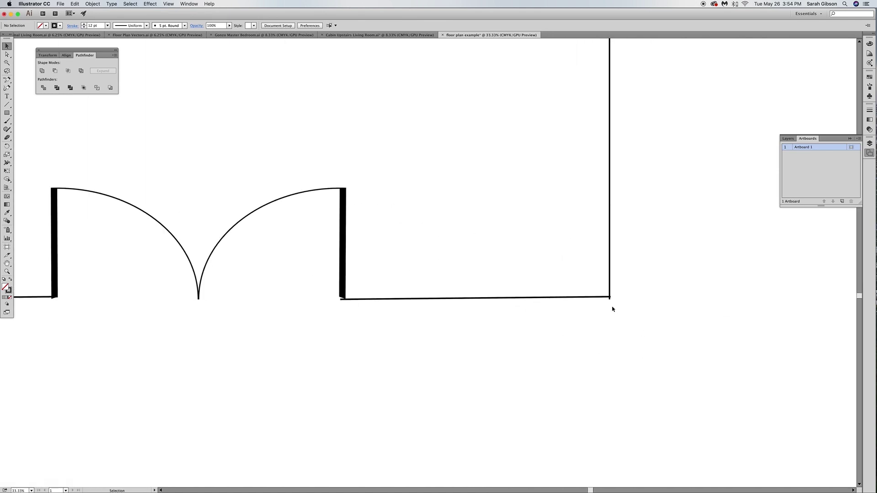
Step: Align the right wall segment, zoom out, and show the Formal Living Room plan
left_click_drag(609, 297, 609, 299)
left_click(650, 313)
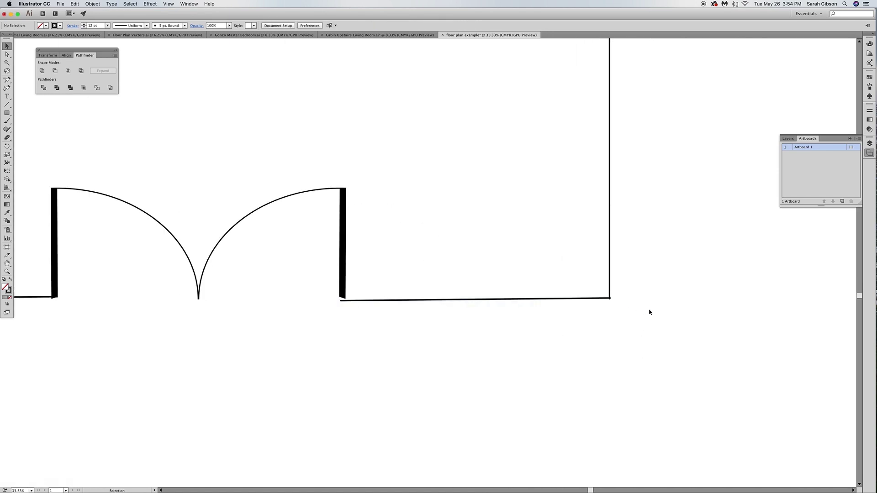
left_click(604, 300)
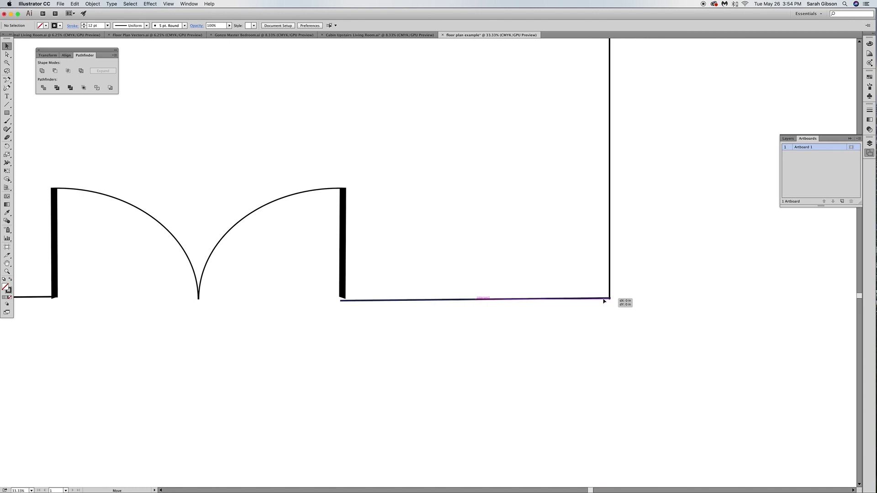
left_click(654, 294)
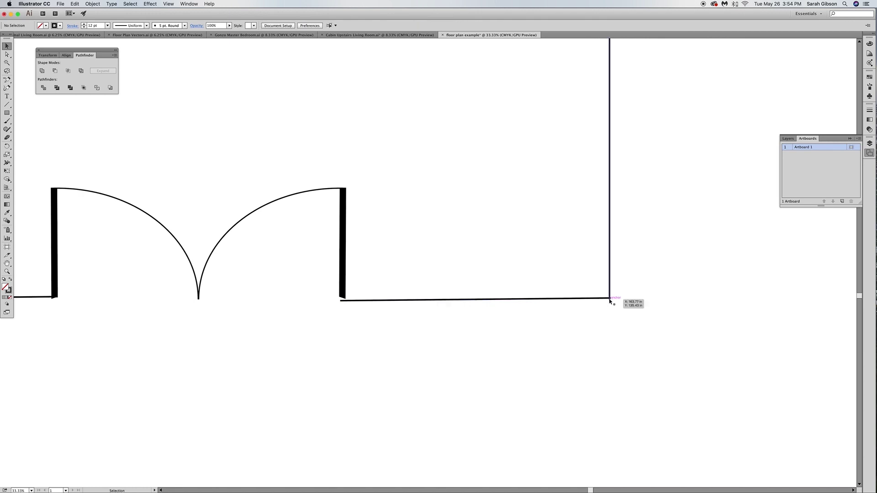
key("super+minus")
key("super+minus")
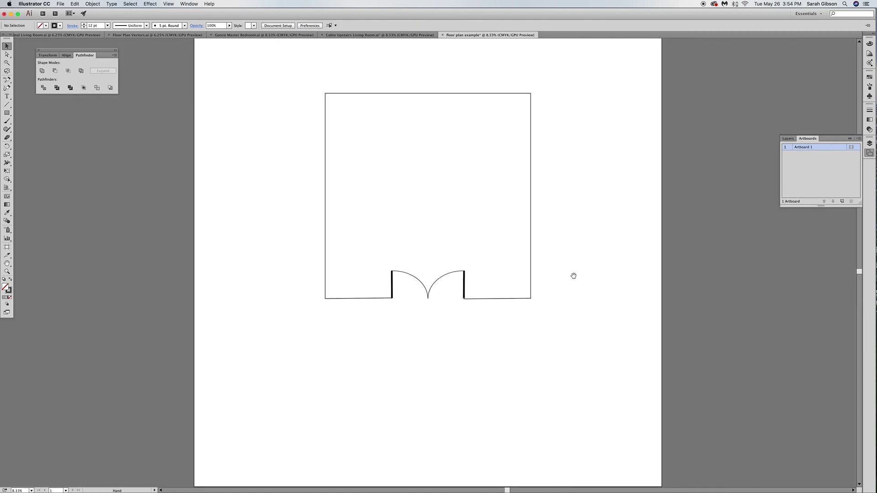
left_click_drag(569, 288, 580, 344)
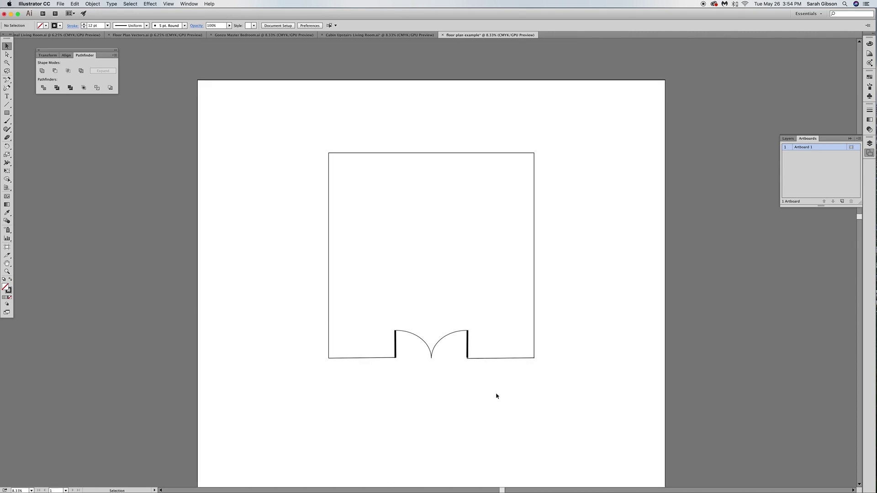
scroll(496, 398, "down", 1)
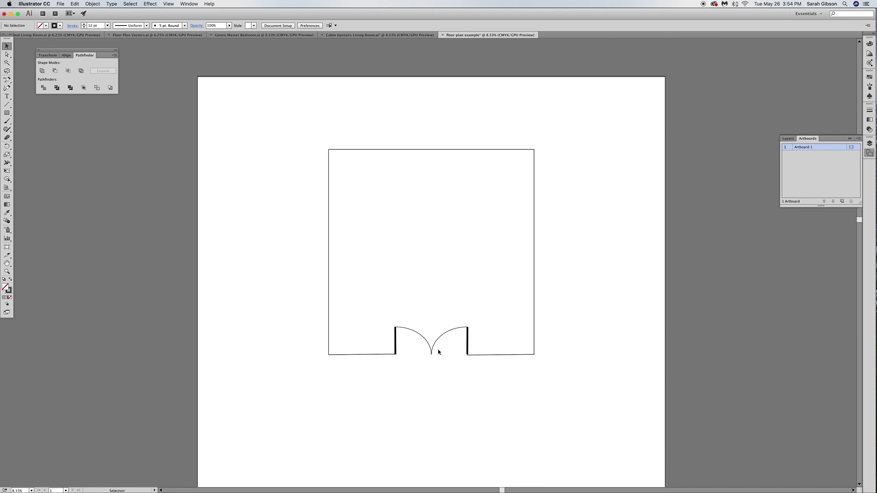
scroll(446, 311, "down", 1)
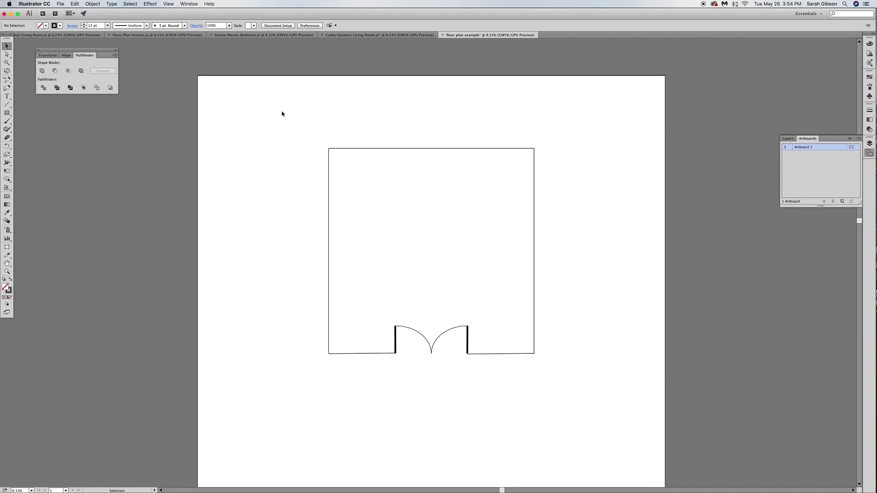
left_click(62, 35)
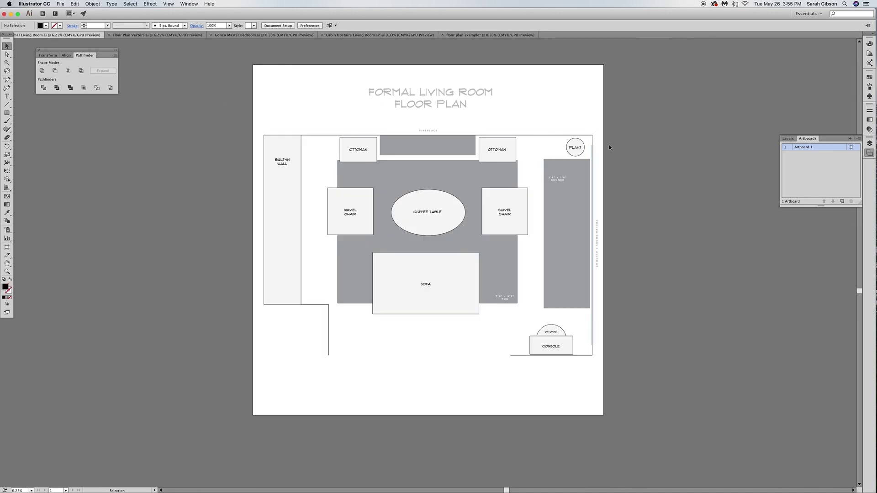
Step: Copy the window rectangle from Formal Living Room into the room plan
left_click(593, 149)
key("super+c")
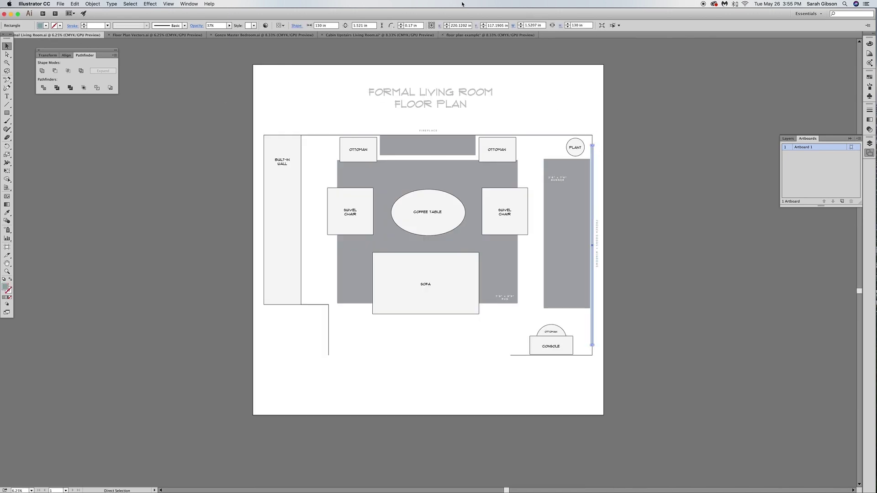
left_click(479, 35)
key("super+v")
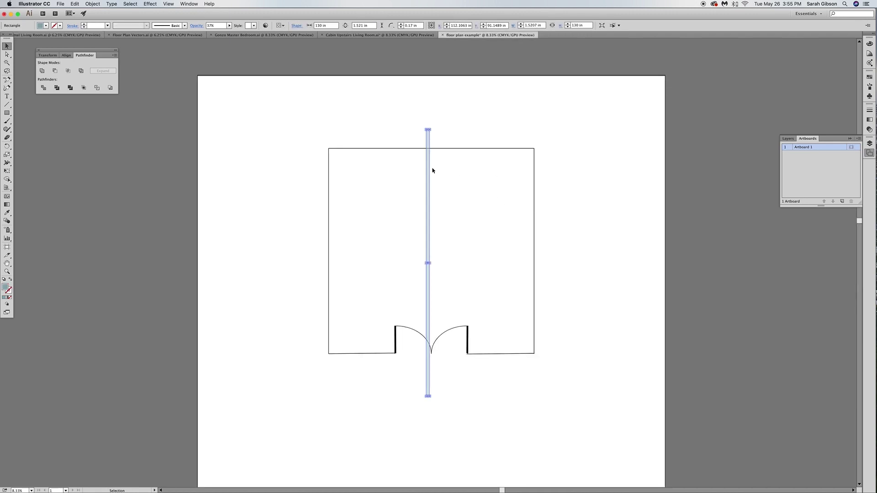
left_click_drag(427, 170, 553, 141)
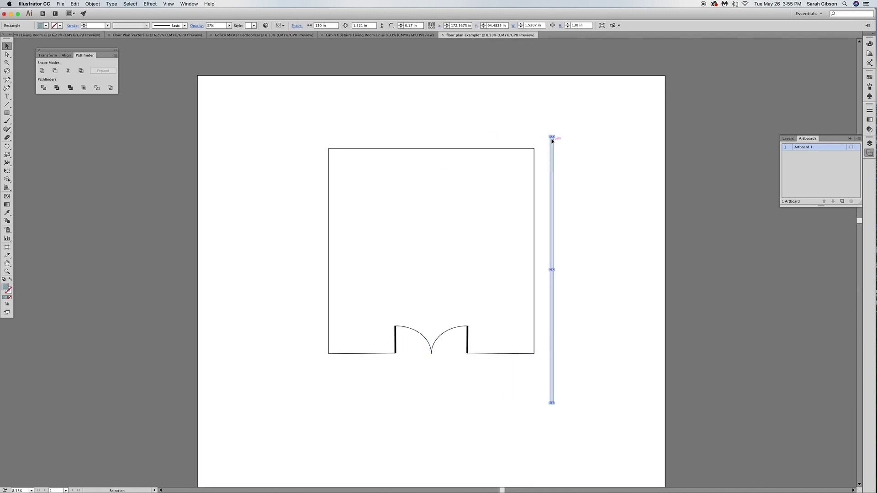
scroll(552, 137, "up", 2)
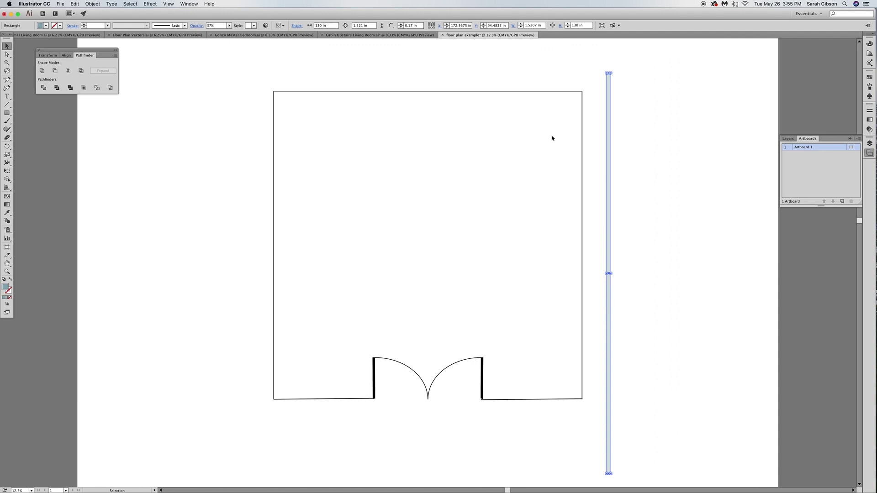
scroll(552, 138, "down", 2)
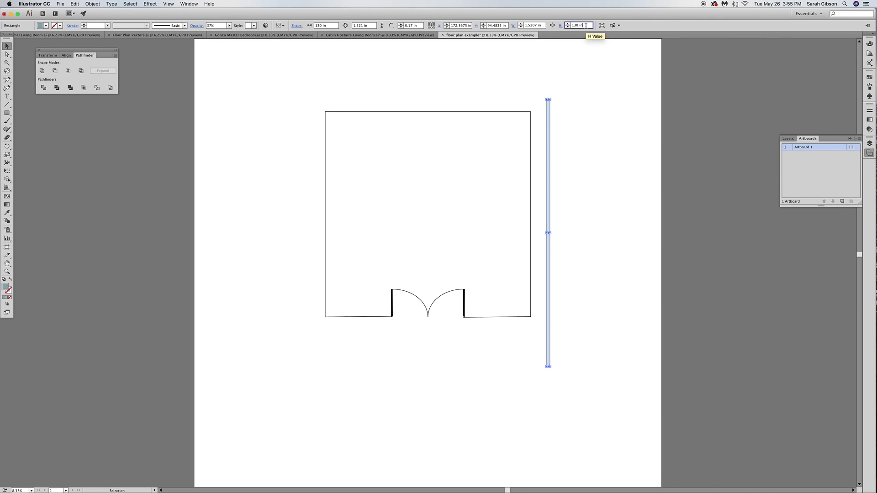
Step: Shorten the window to 25 in, place it on the right wall, and duplicate it lower
left_click_drag(586, 26, 577, 26)
type("40")
key("Return")
left_click(569, 184)
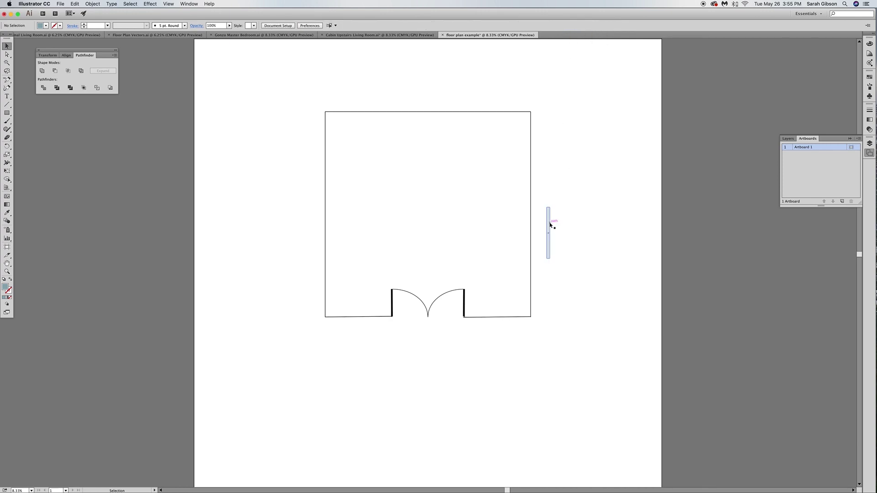
left_click_drag(548, 233, 533, 146)
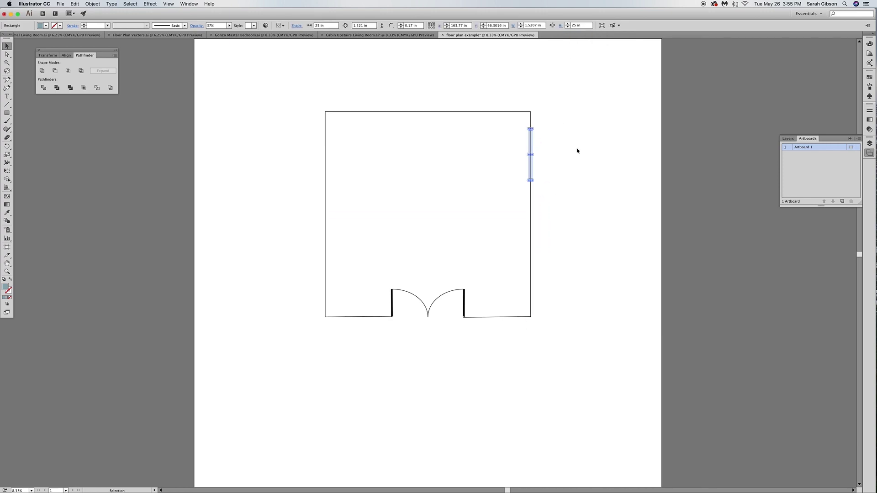
left_click(577, 150)
left_click(531, 145)
left_click_drag(535, 170, 532, 261)
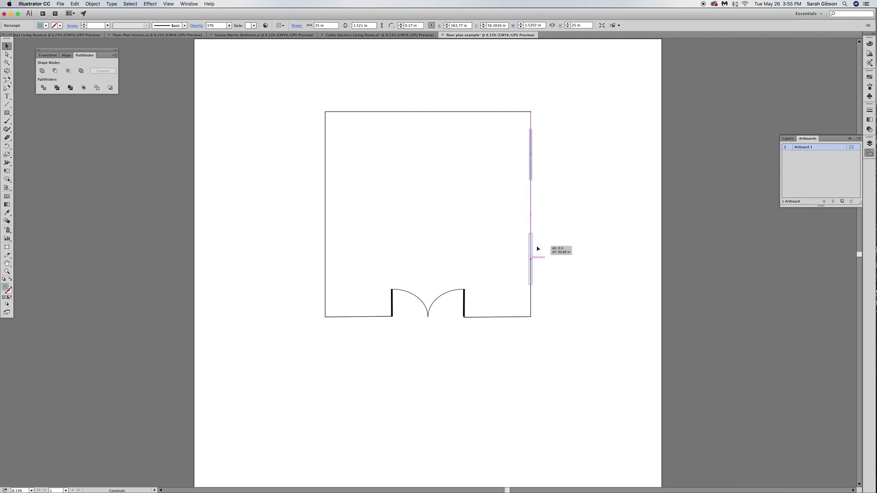
left_click(579, 179)
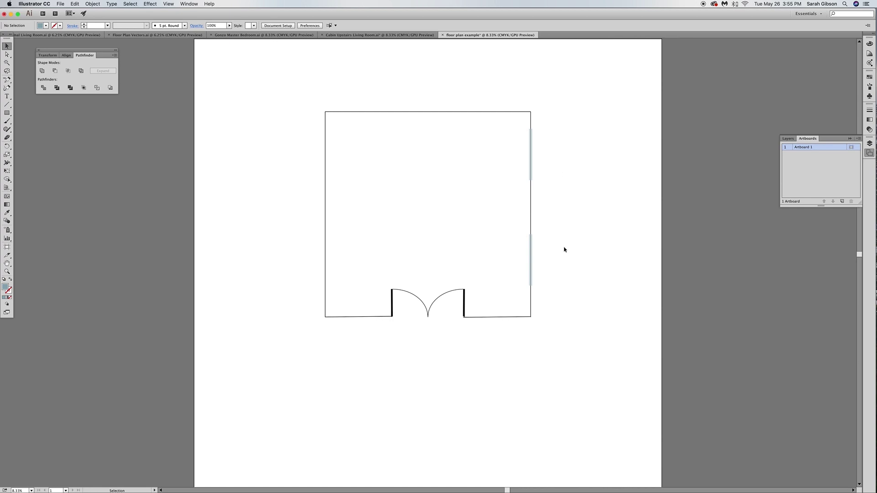
Step: Draw a red-filled rectangle beside the room's right wall
key("super+equal")
key("super+equal")
key("h")
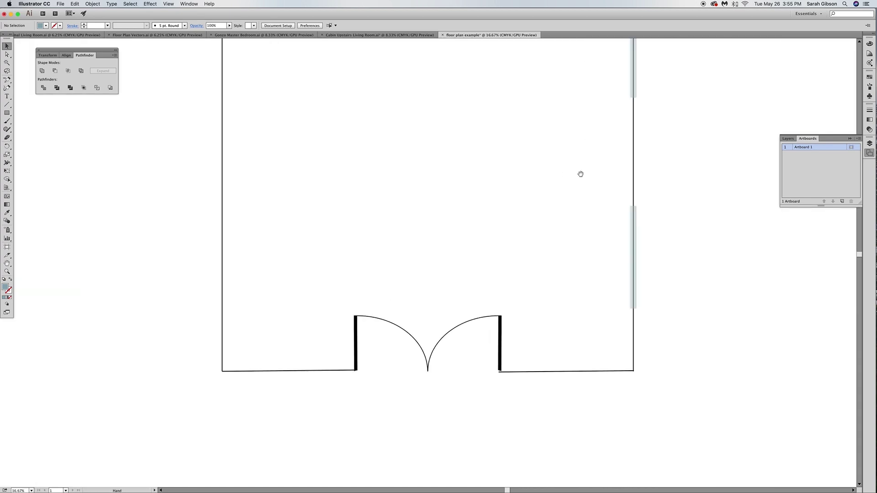
left_click_drag(580, 174, 473, 315)
key("v")
left_click(7, 112)
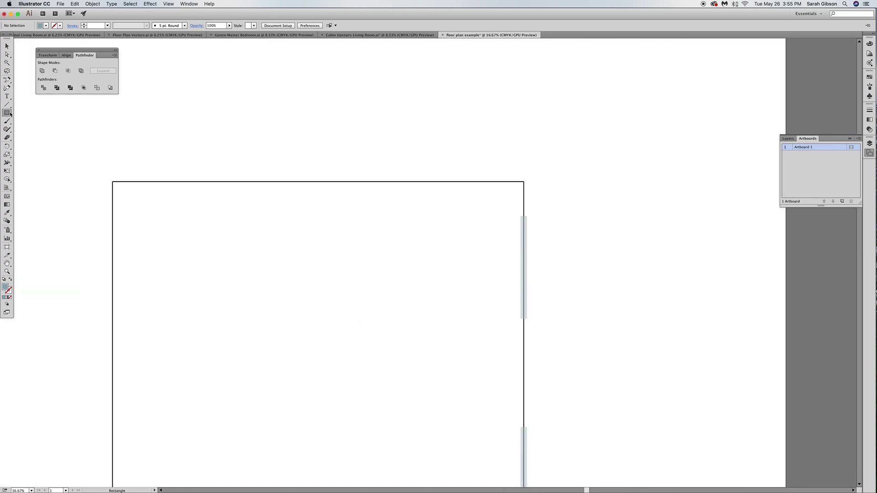
left_click_drag(555, 115, 636, 219)
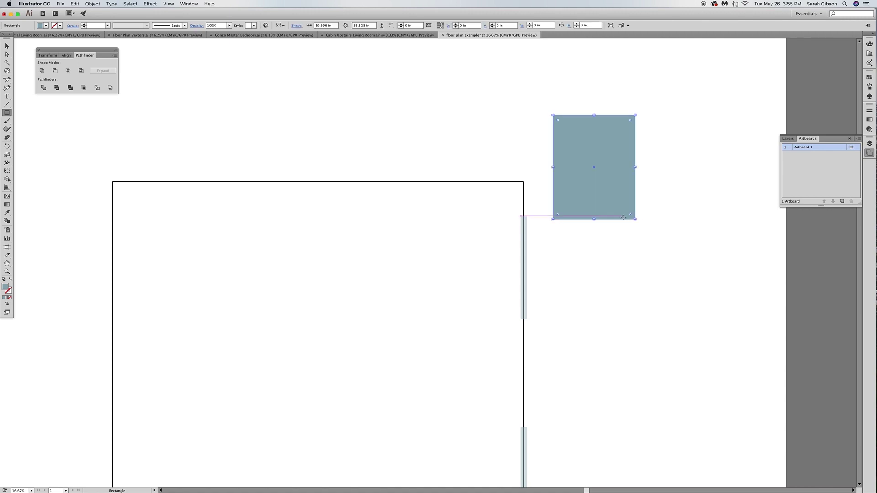
left_click(870, 79)
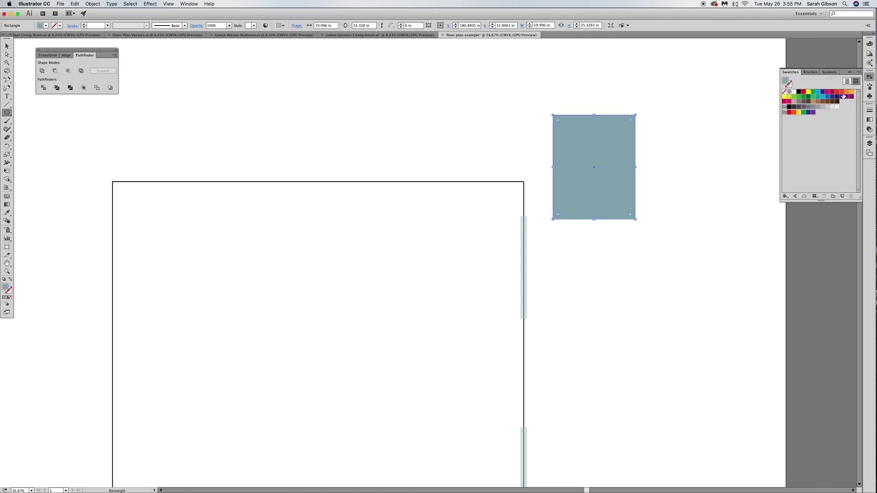
left_click(842, 96)
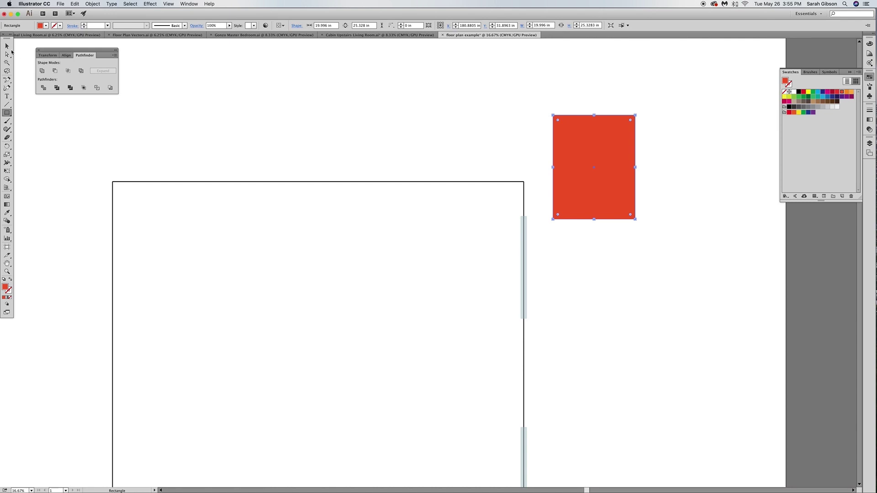
left_click(8, 45)
left_click(593, 167)
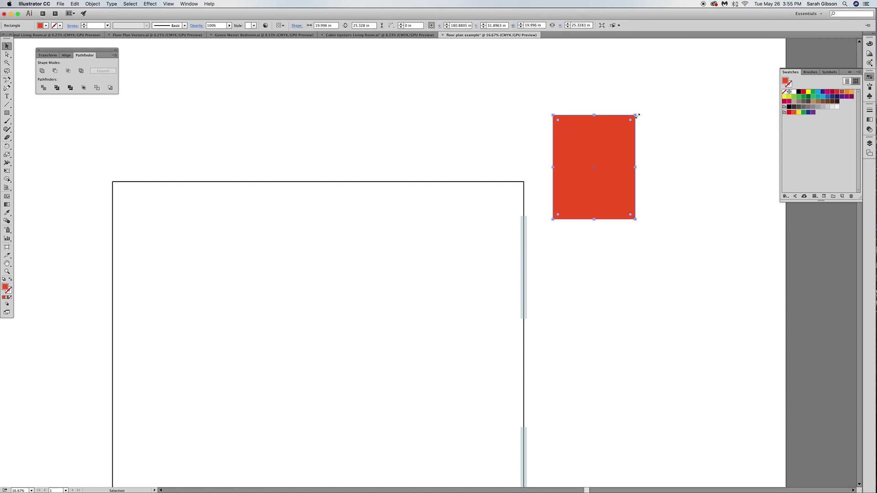
left_click_drag(638, 115, 591, 173)
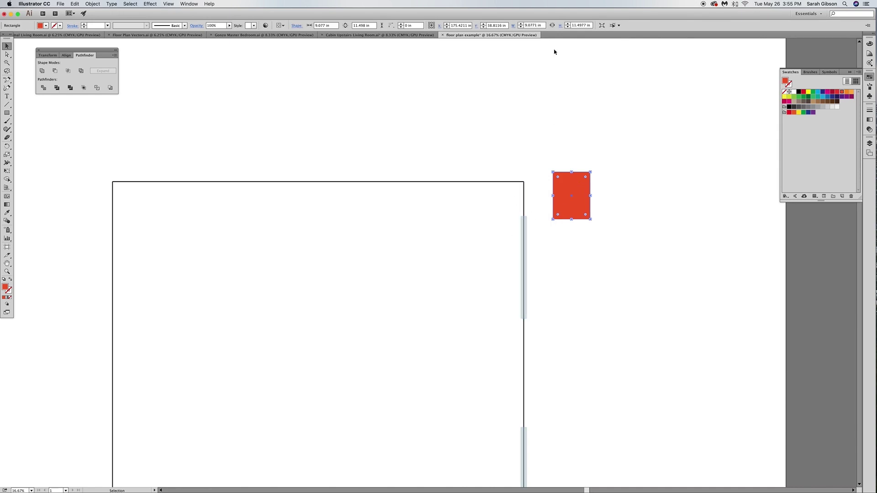
Step: Set the red rectangle's height to 25 in and move it against the right wall
double_click(579, 26)
type("25")
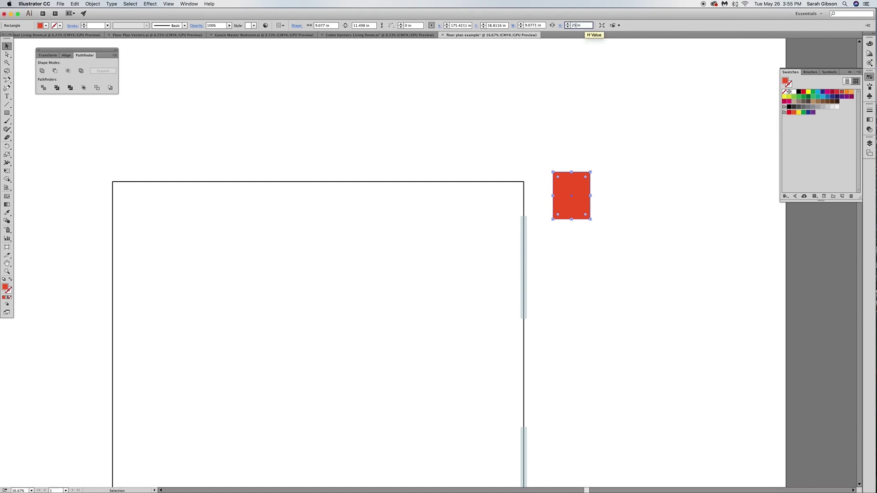
key("Return")
left_click(637, 130)
scroll(590, 181, "down", 1)
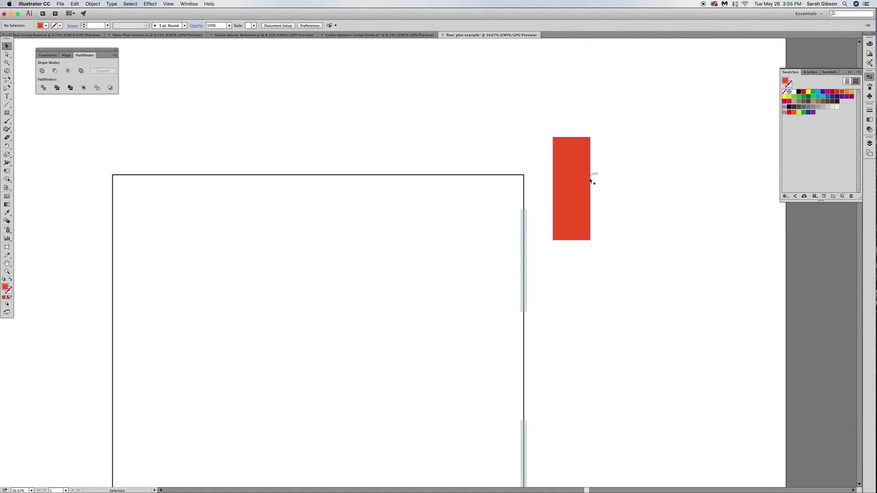
scroll(591, 181, "down", 1)
left_click_drag(590, 170, 527, 186)
left_click(580, 204)
scroll(565, 188, "down", 2)
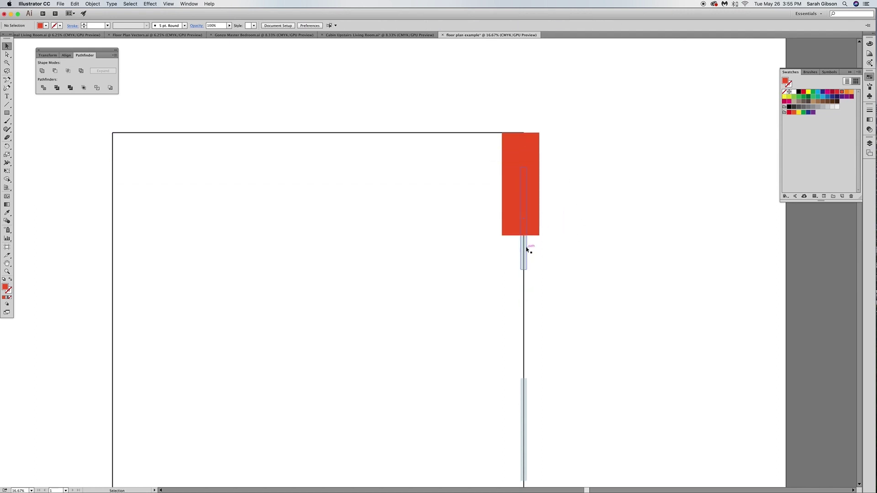
left_click_drag(527, 248, 546, 300)
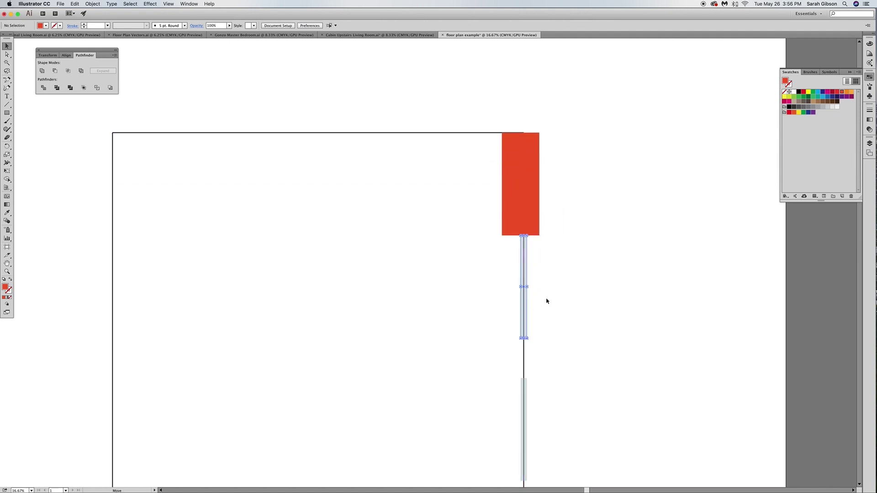
left_click(582, 301)
Step: Move the red rectangle to the bottom-right corner and set its height to 14.875 in
mouse_move(582, 301)
left_mouse_down()
mouse_move(581, 114)
mouse_move(576, 126)
left_mouse_up()
left_click_drag(507, 281, 543, 372)
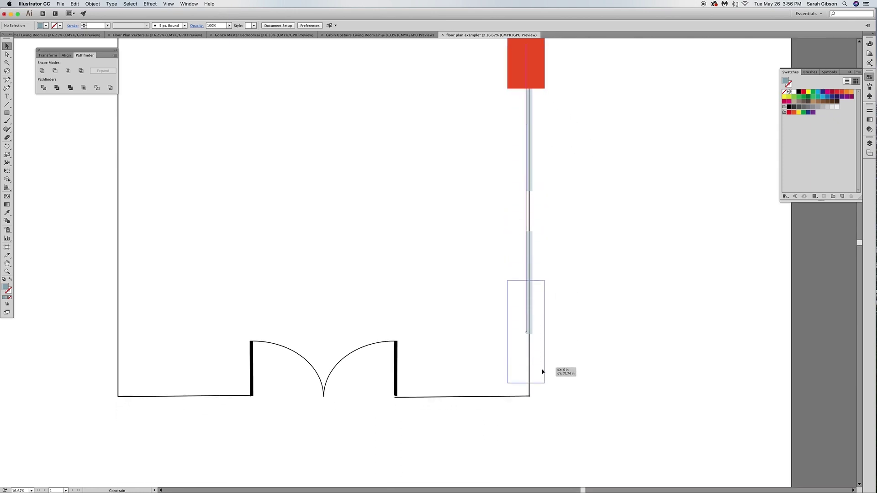
left_click_drag(526, 65, 525, 343)
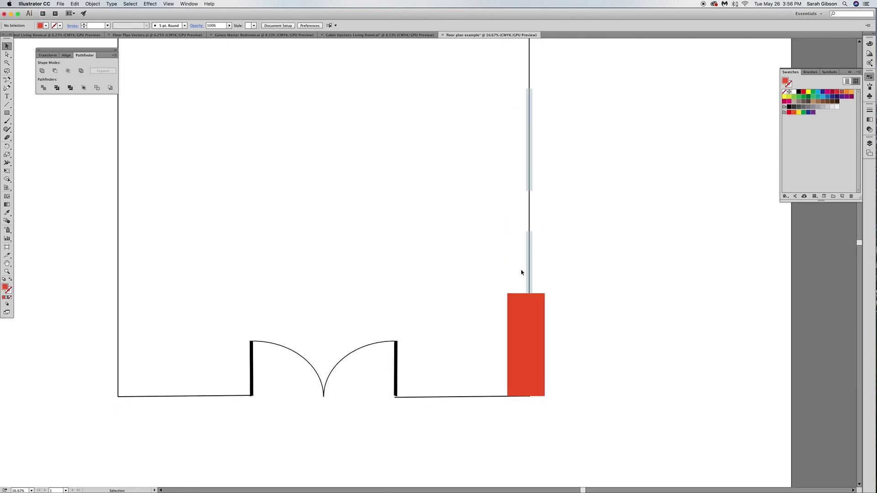
left_click(534, 315)
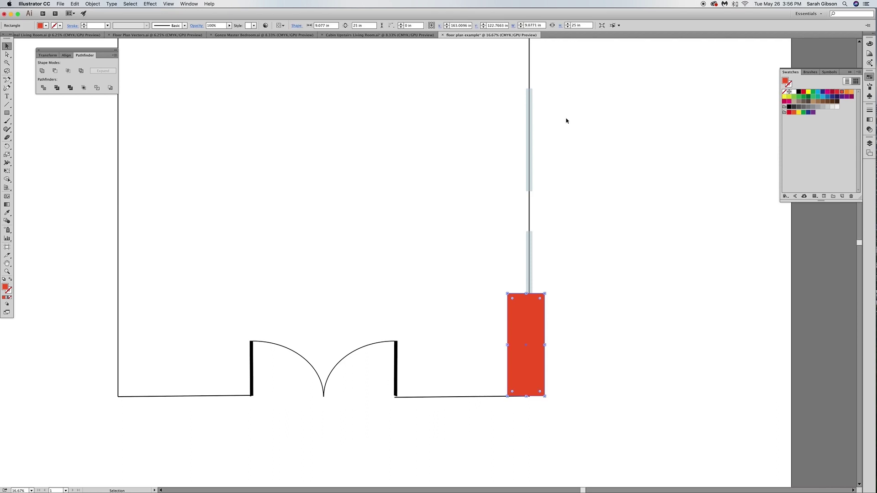
left_click(585, 26)
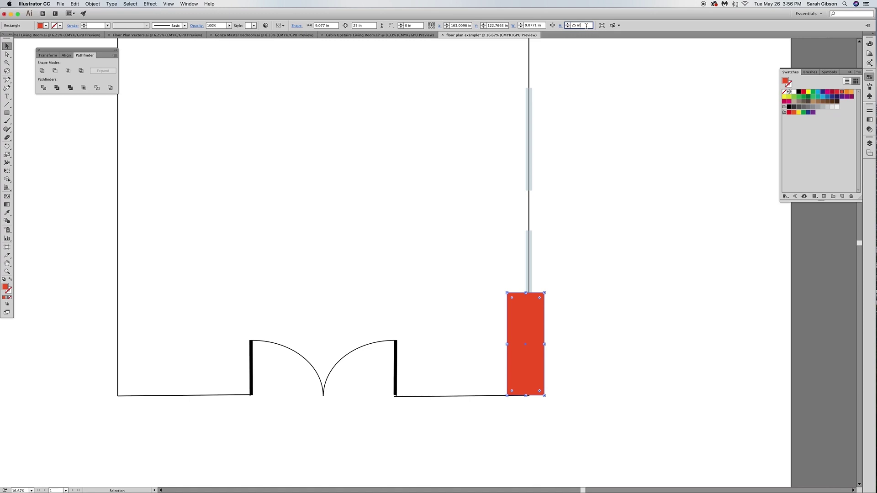
key("Return")
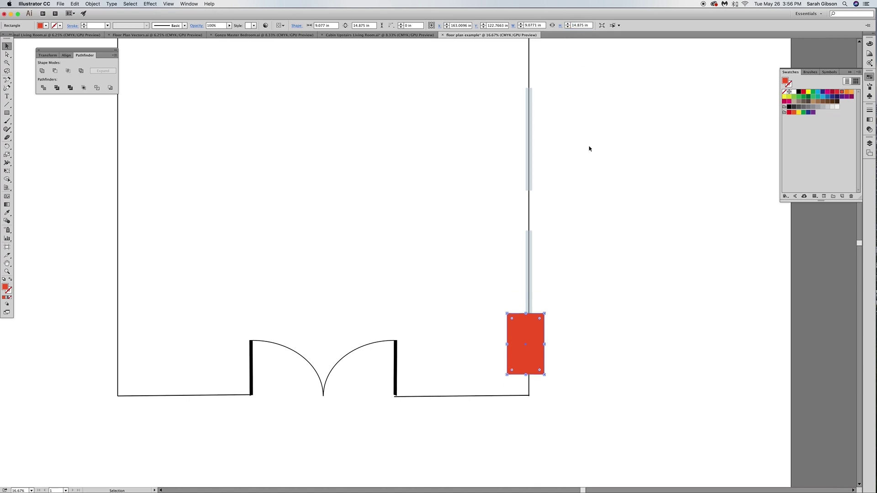
left_click(582, 301)
left_click_drag(528, 345, 530, 370)
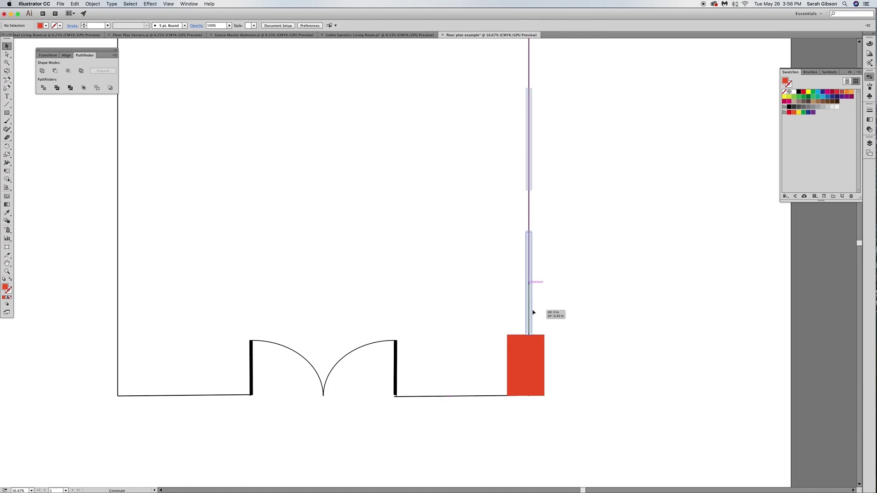
Step: Park the red rectangle outside the room and return to the Formal Living Room plan
left_click(529, 301)
left_click(537, 370)
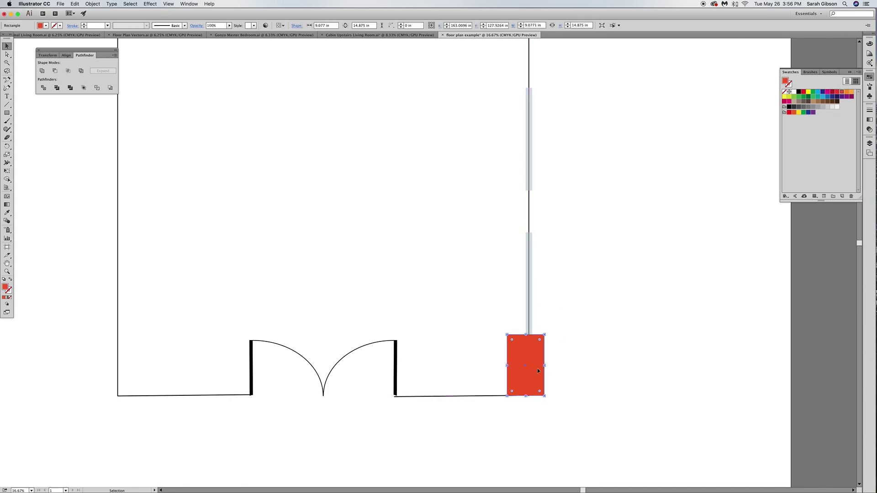
left_click_drag(537, 368, 659, 353)
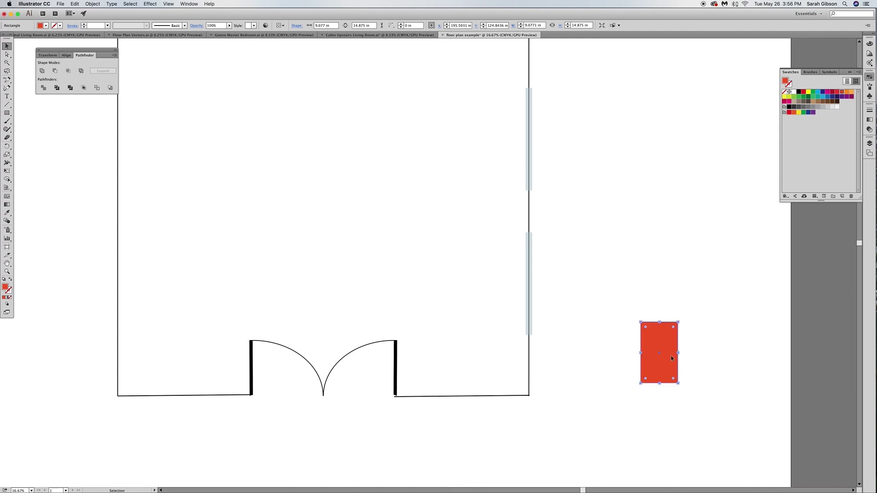
scroll(670, 355, "down", 2)
left_click_drag(672, 202, 609, 219)
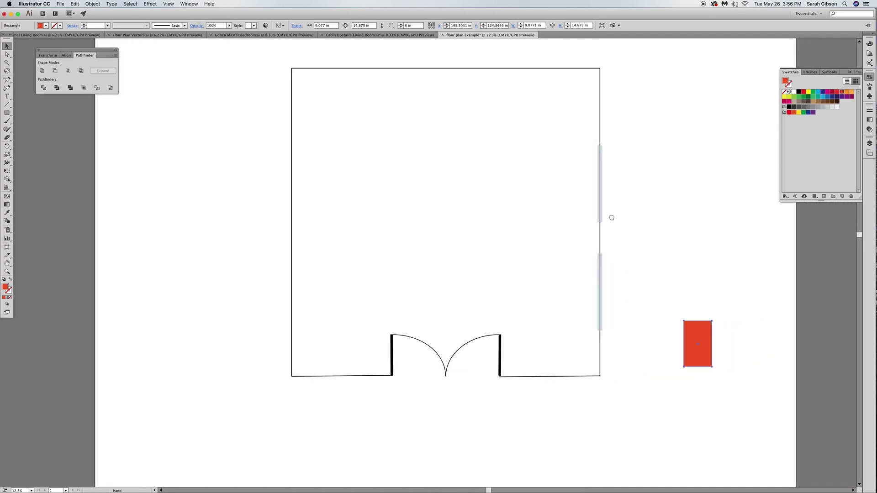
left_click(55, 35)
Step: Bring the fireplace and its label into the room and place the fireplace on the top wall
left_click(428, 146)
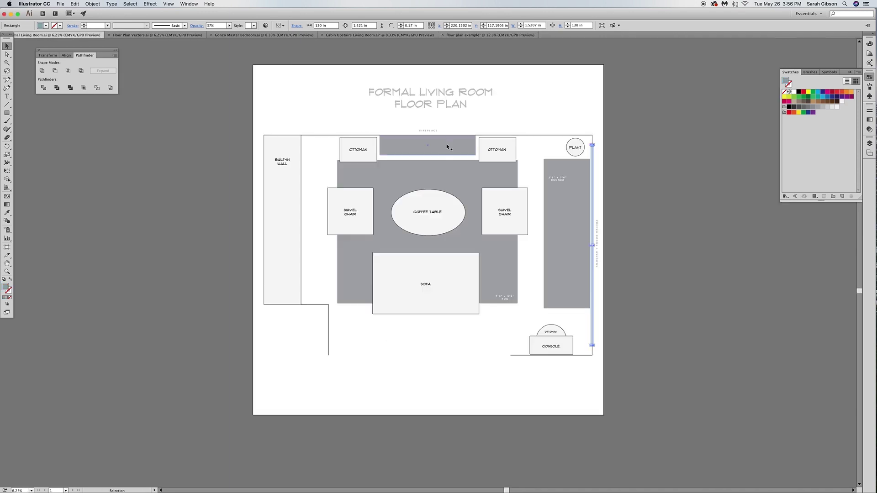
left_click(428, 130, "shift")
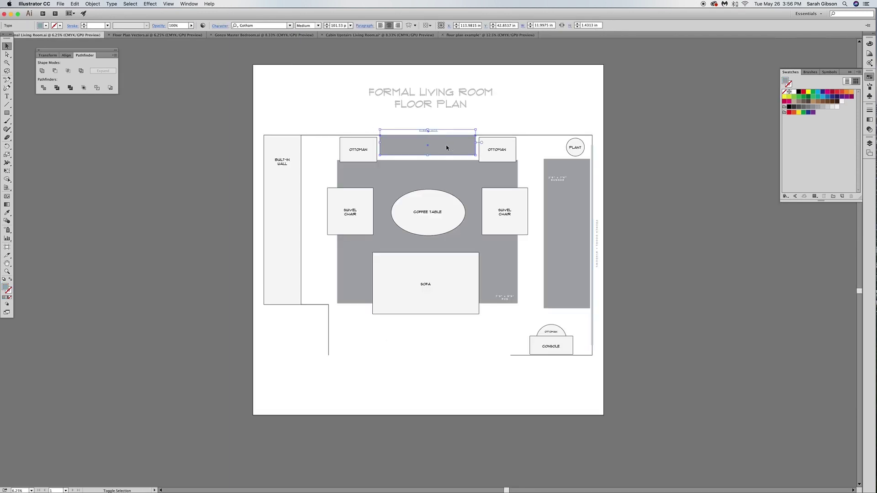
left_click(486, 35)
key("super+v")
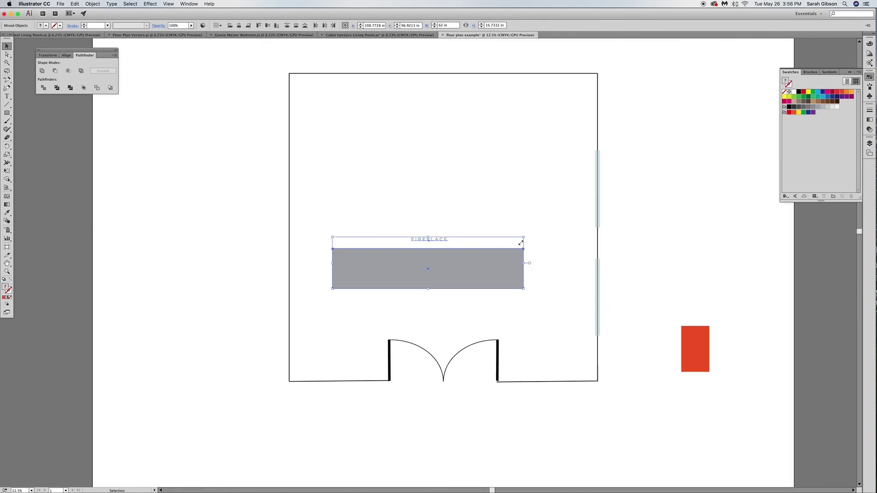
left_click(483, 266)
mouse_move(482, 267)
left_mouse_down()
mouse_move(483, 98)
mouse_move(448, 99)
left_mouse_up()
left_click(654, 107)
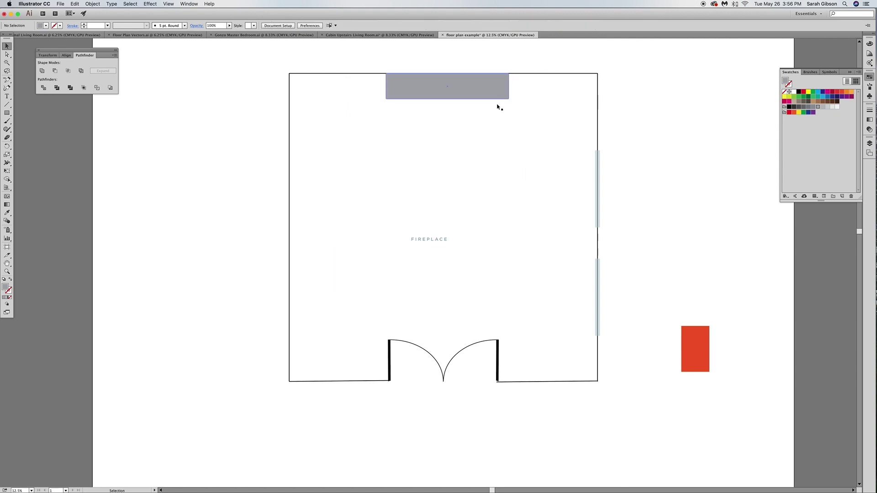
Step: Use the red rectangle to gauge the fireplace's corner offset, then park it outside
mouse_move(695, 348)
left_mouse_down()
mouse_move(536, 108)
mouse_move(562, 124)
left_mouse_up()
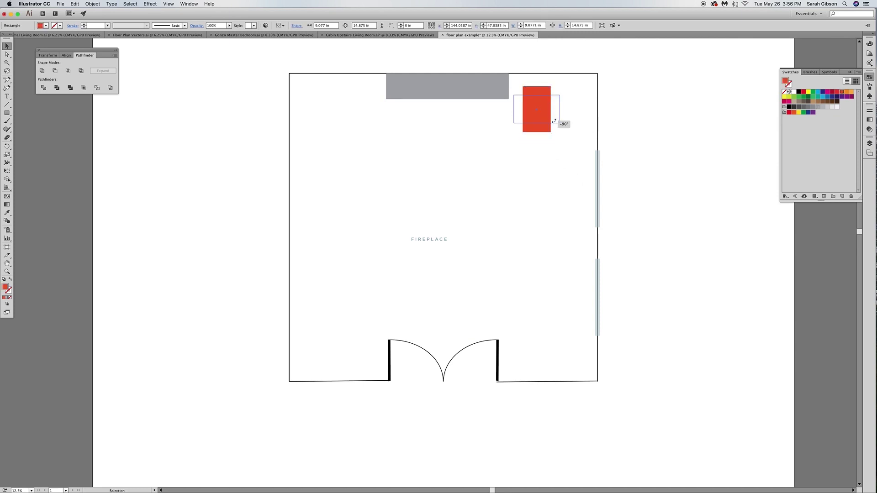
left_click_drag(544, 104, 581, 84)
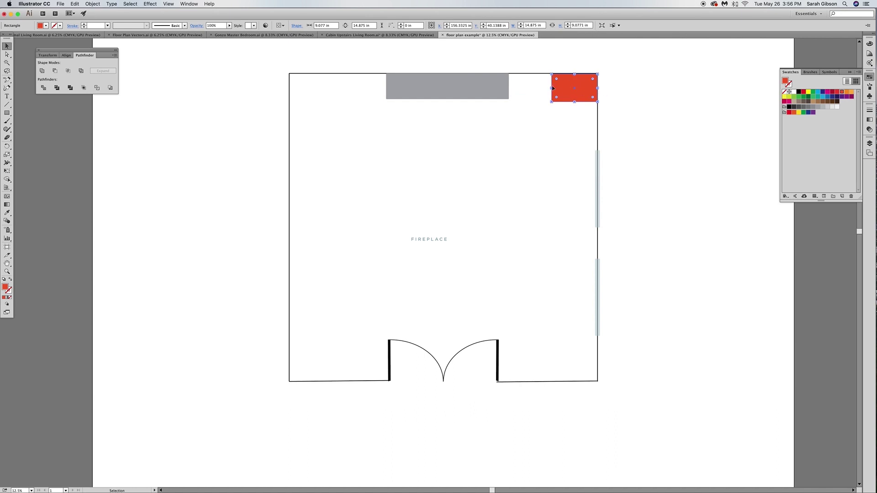
left_click_drag(553, 88, 508, 88)
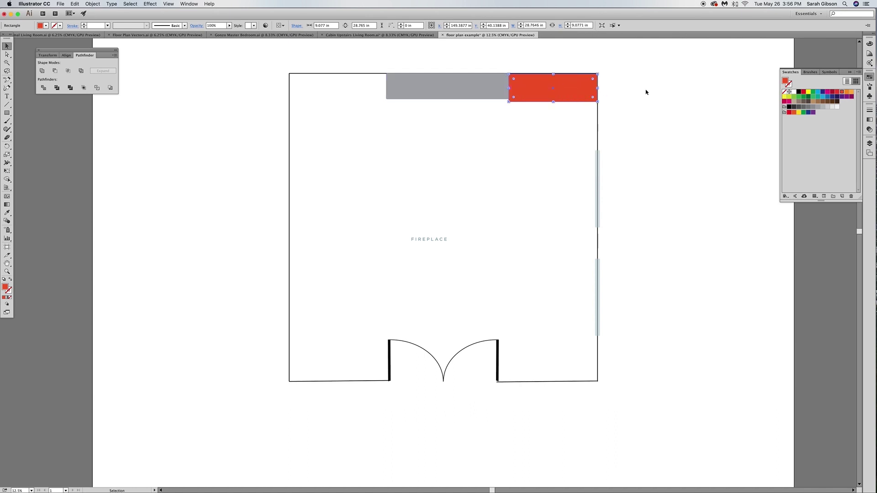
left_click_drag(579, 88, 716, 126)
Step: Move the FIREPLACE label above the fireplace and switch back to Formal Living Room
left_click(438, 206)
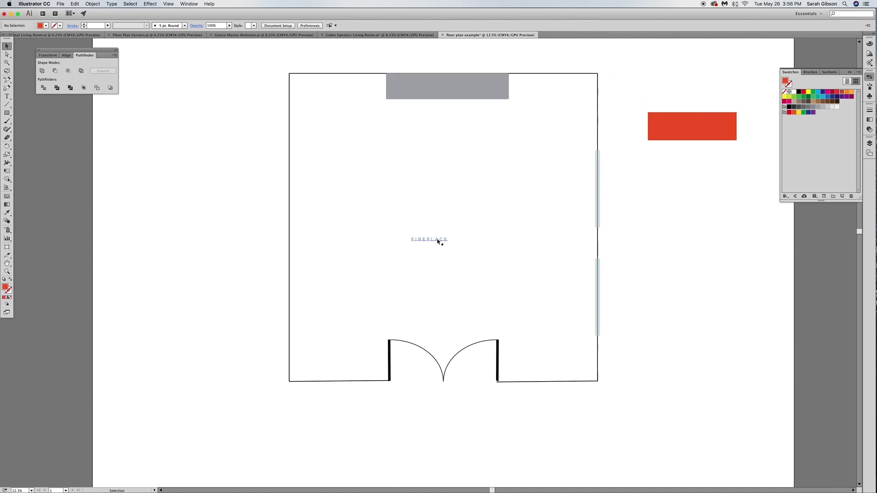
mouse_move(430, 239)
left_mouse_down()
mouse_move(468, 83)
mouse_move(459, 59)
left_mouse_up()
left_click(554, 59)
left_click(55, 35)
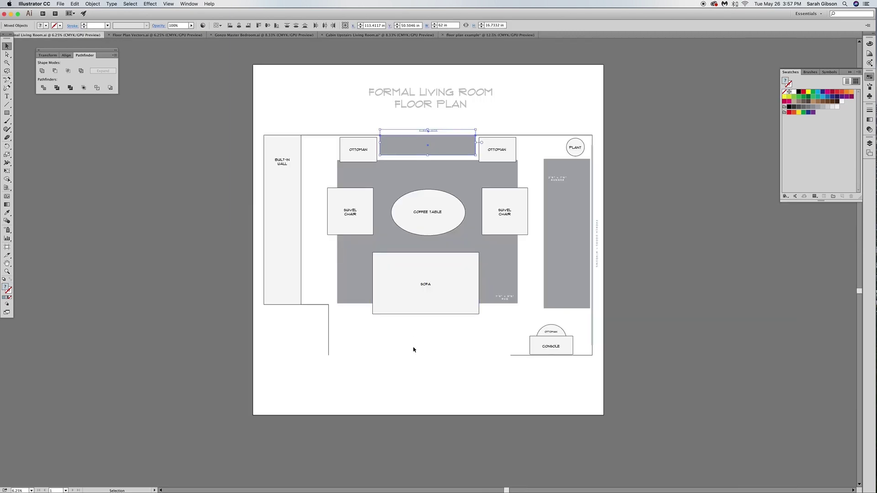
Step: Paste the rug from Formal Living Room and pull its 7'9" x 9'9" label outside
left_click(482, 351)
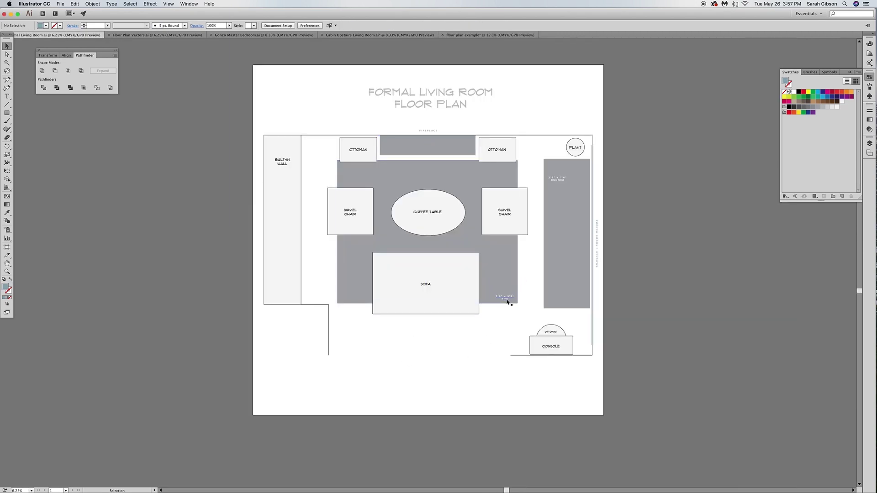
left_click(508, 302)
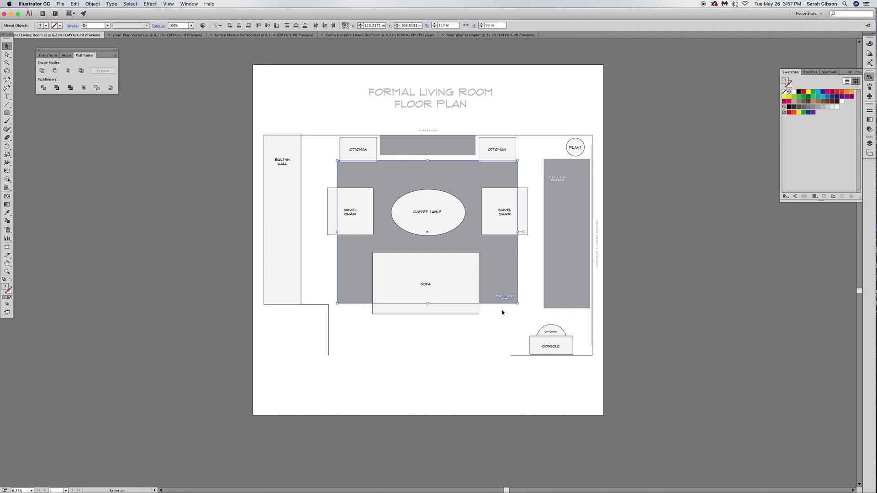
left_click(487, 35)
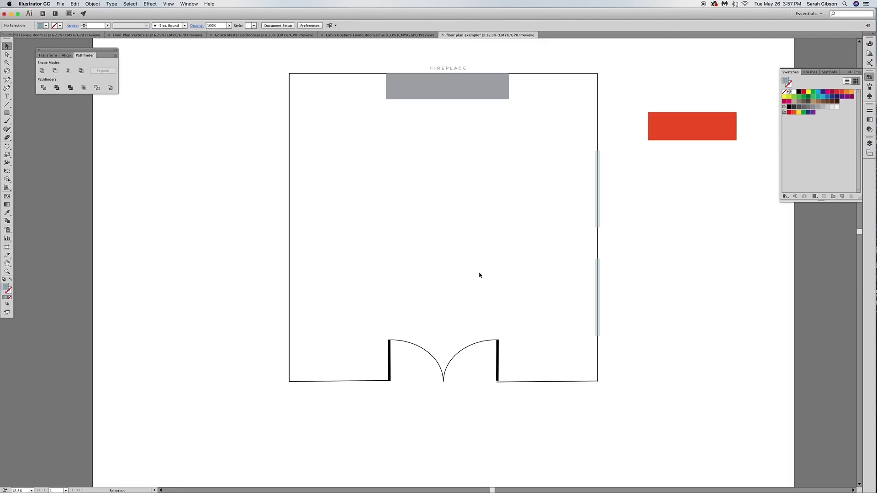
key("super+v")
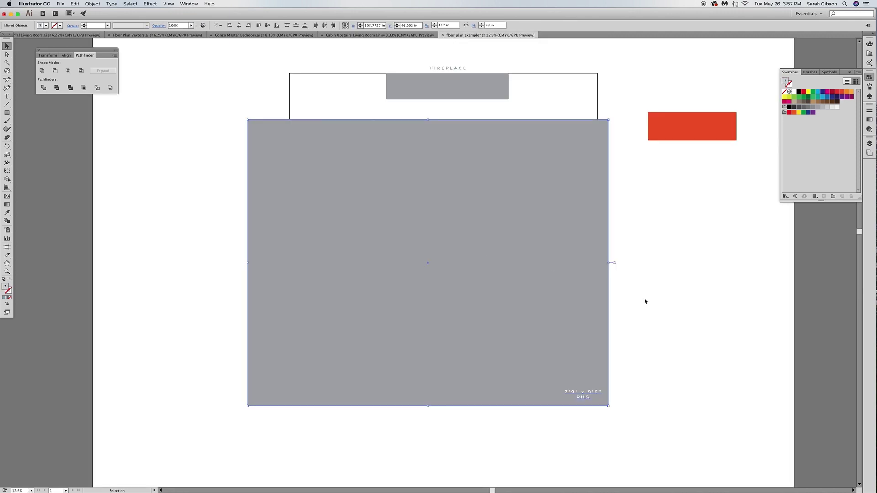
left_click(636, 368)
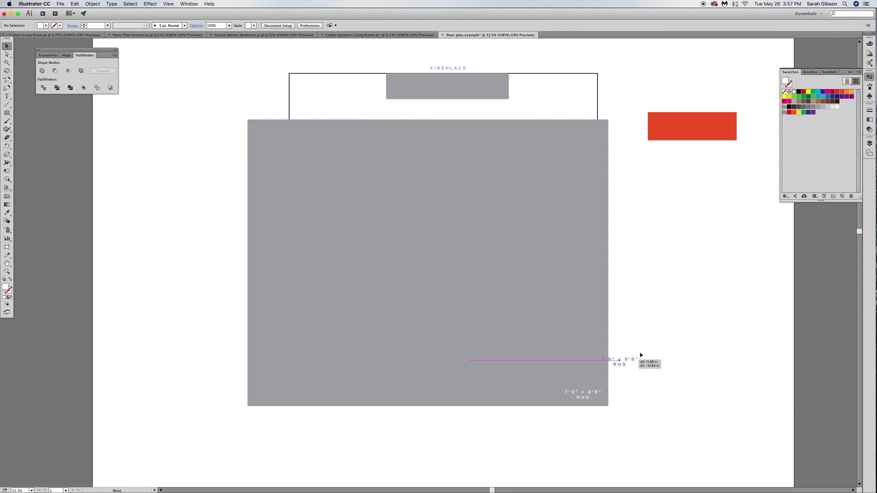
left_click_drag(591, 395, 662, 361)
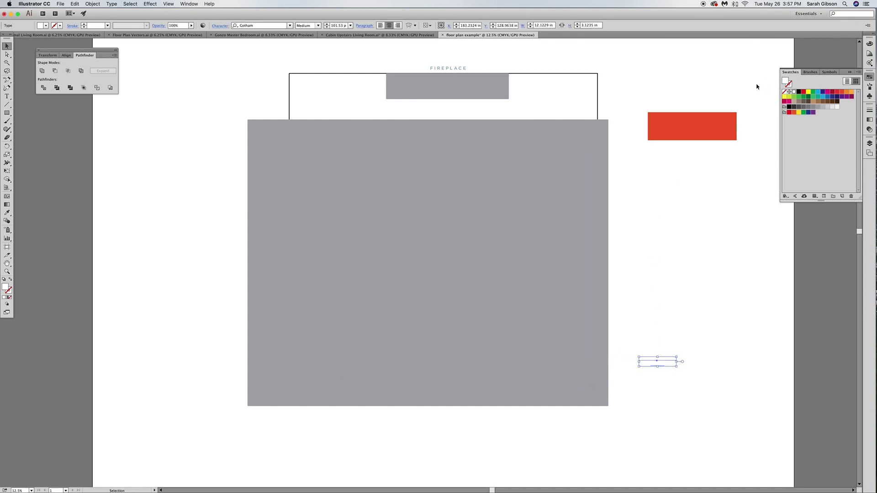
left_click(800, 90)
Step: Shrink the grey rug and centre it in the room
left_click(261, 138)
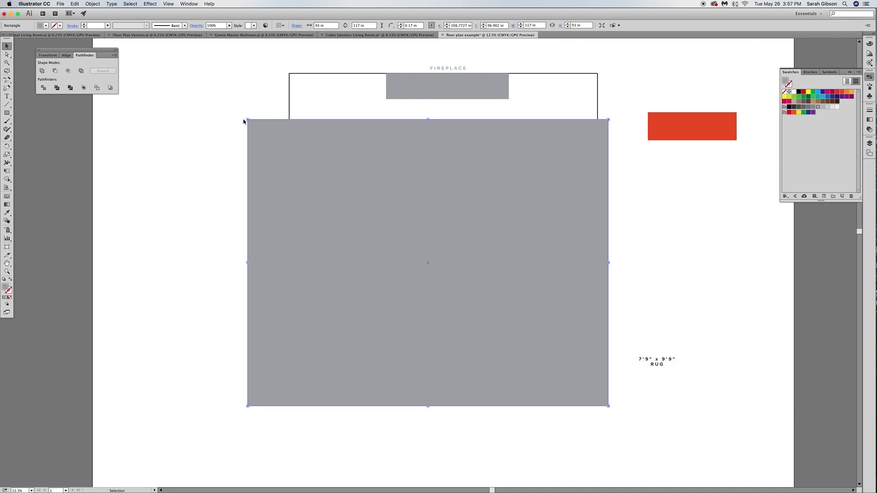
left_click_drag(248, 121, 351, 197)
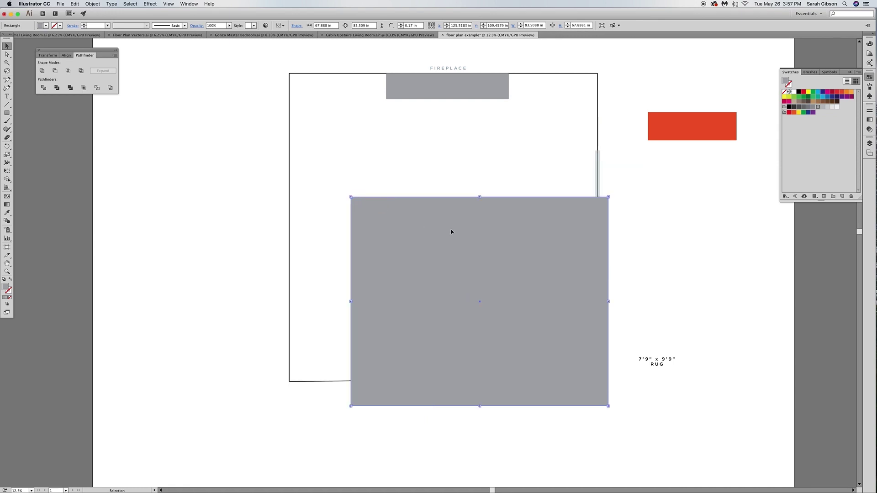
left_click_drag(451, 229, 419, 166)
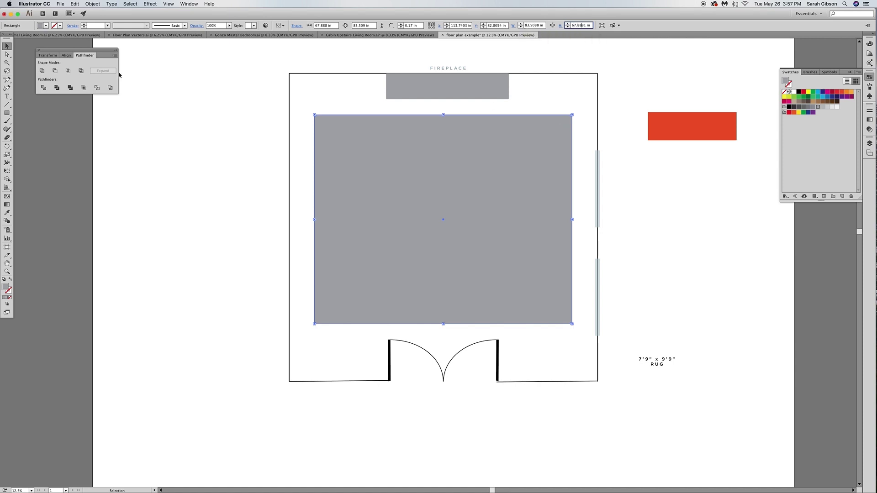
left_click_drag(510, 199, 501, 196)
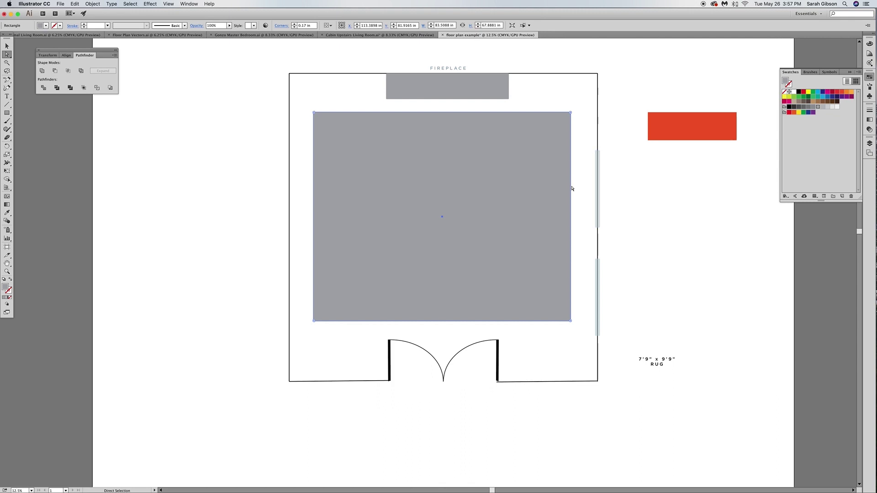
Step: Move the red bar to the rug's right edge and resize it into a small square
left_click(691, 175)
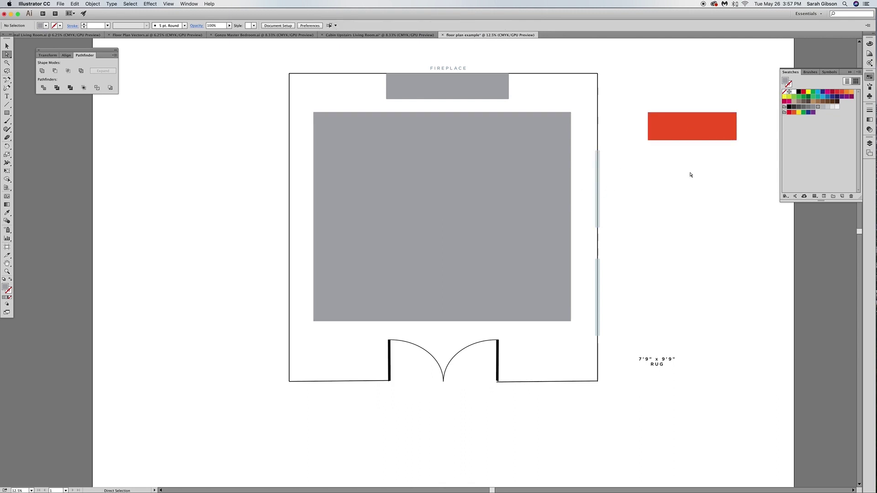
left_click_drag(687, 134, 614, 142)
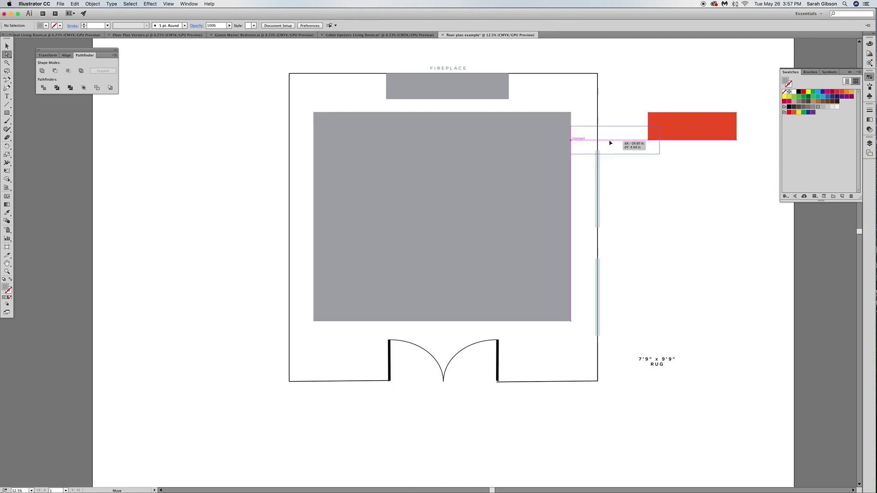
left_click_drag(610, 143, 610, 143)
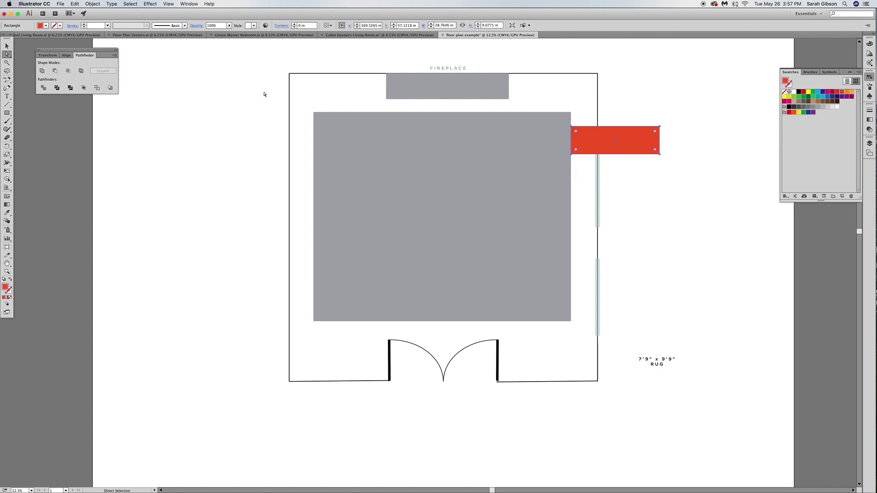
key("v")
left_click_drag(660, 142, 598, 140)
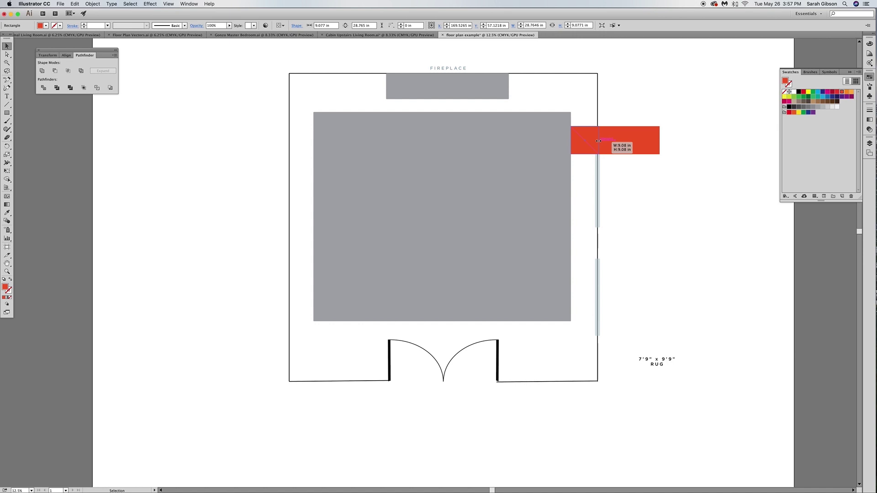
left_click_drag(599, 141, 598, 140)
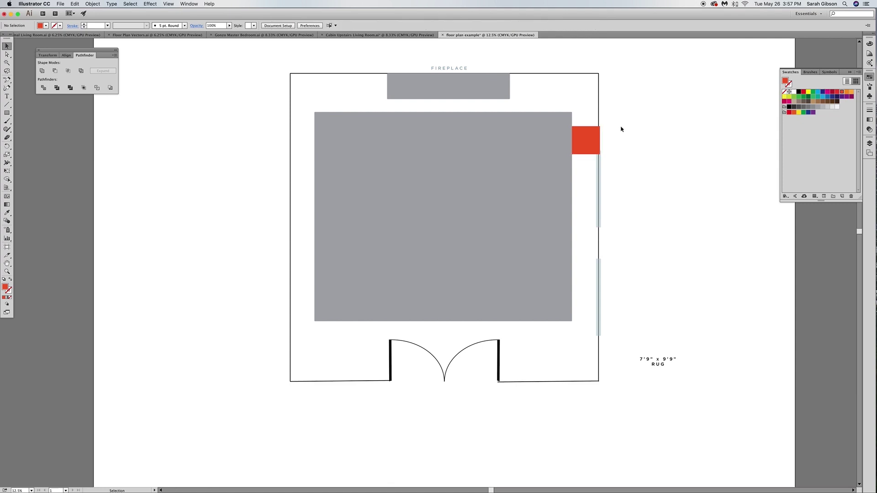
Step: Move the red square beside the room and put the RUG label in the rug's lower-left corner
left_click_drag(583, 142, 678, 134)
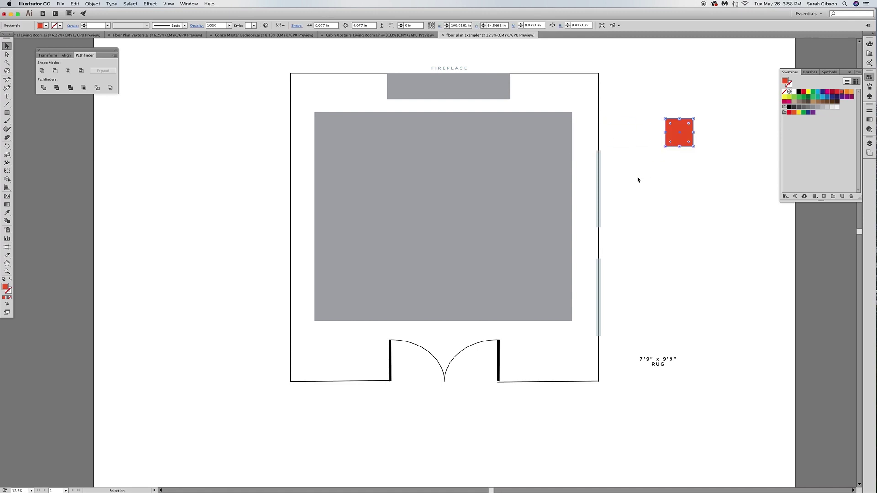
left_click(669, 200)
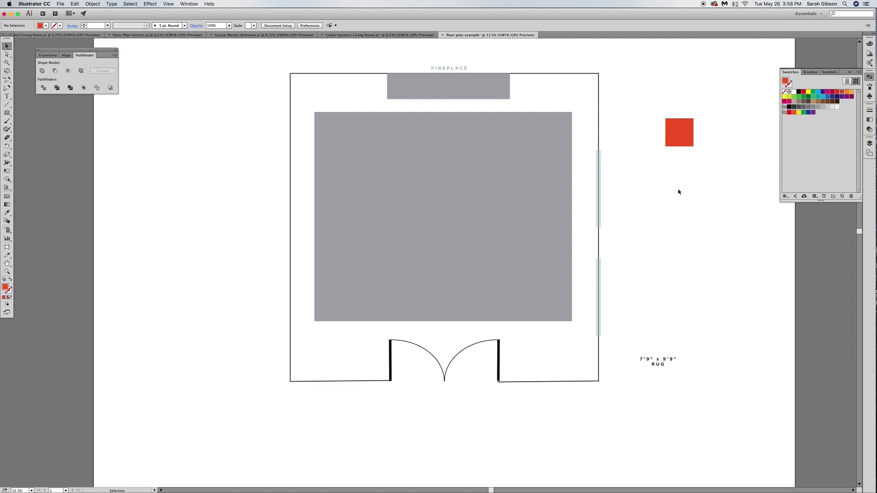
left_click_drag(668, 364, 349, 310)
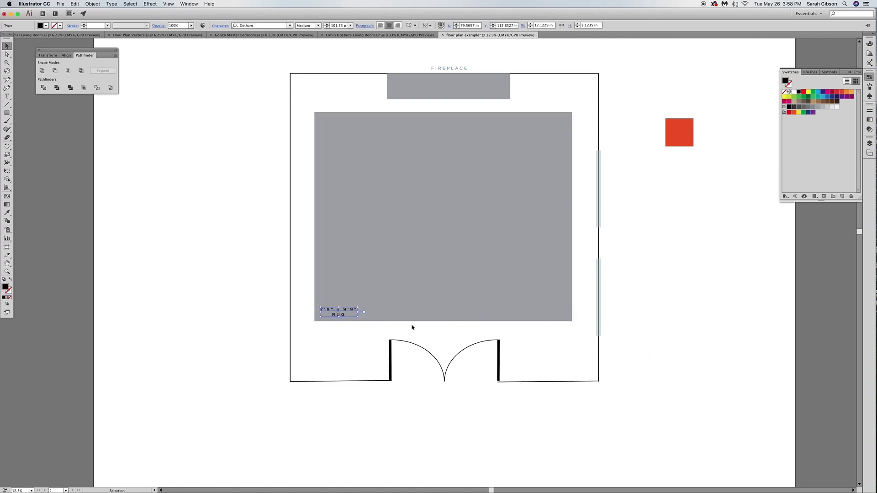
left_click(387, 427)
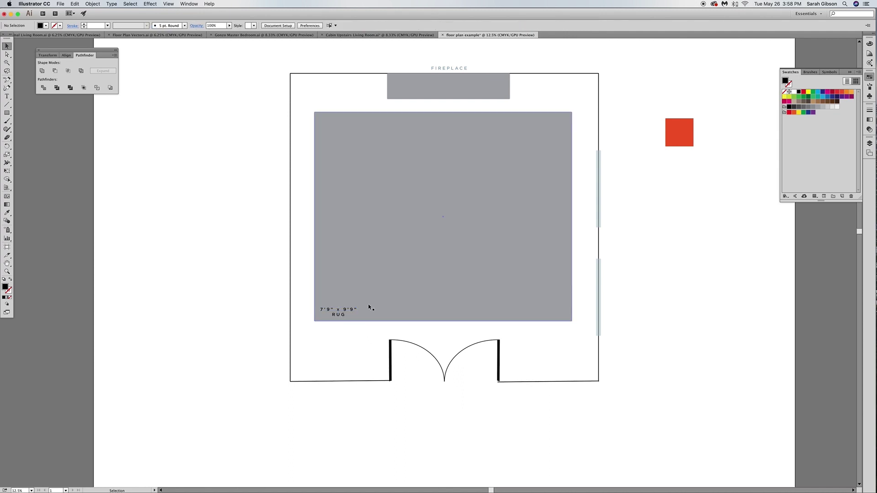
Step: Select the right swivel chair in the Formal Living Room plan for copying
left_click(464, 217)
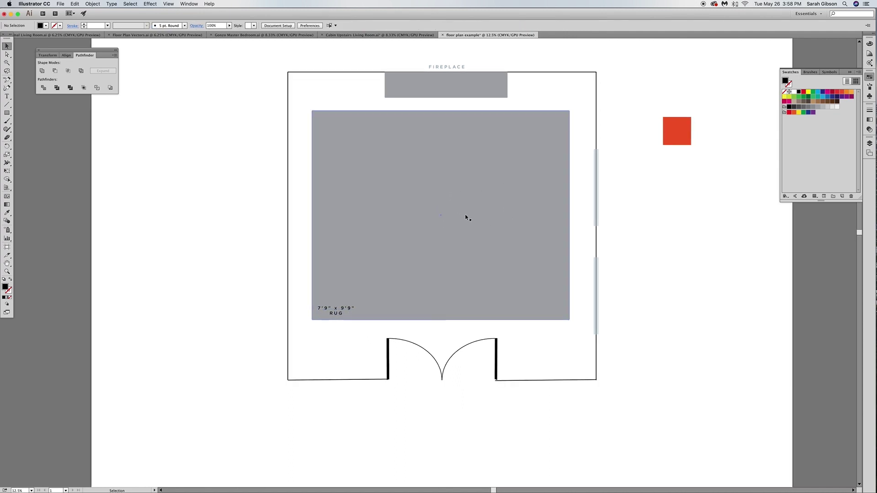
left_click(75, 35)
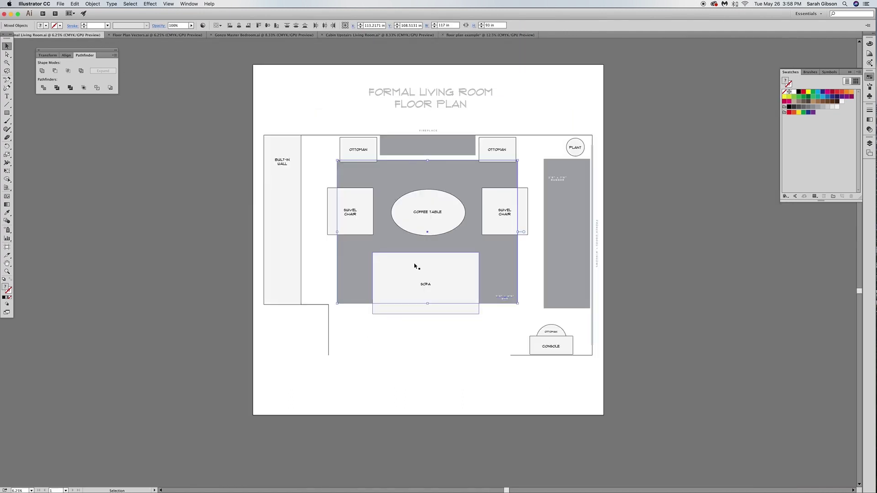
left_click(445, 363)
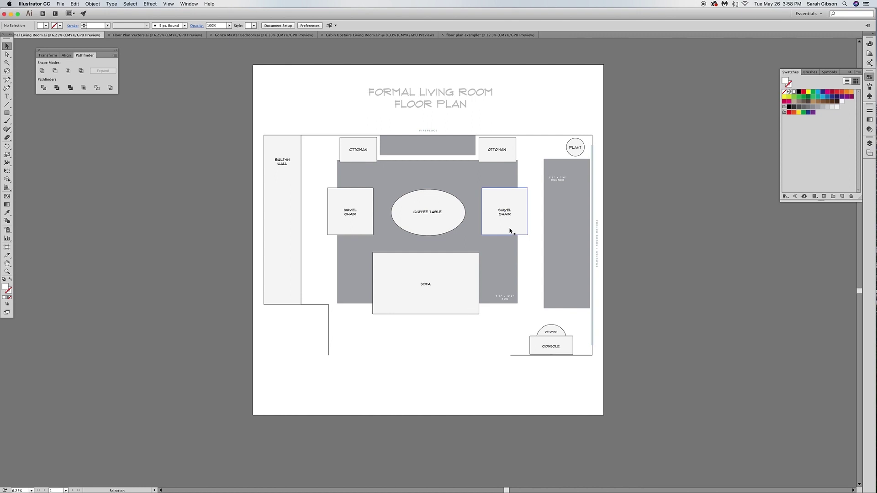
left_click(507, 212)
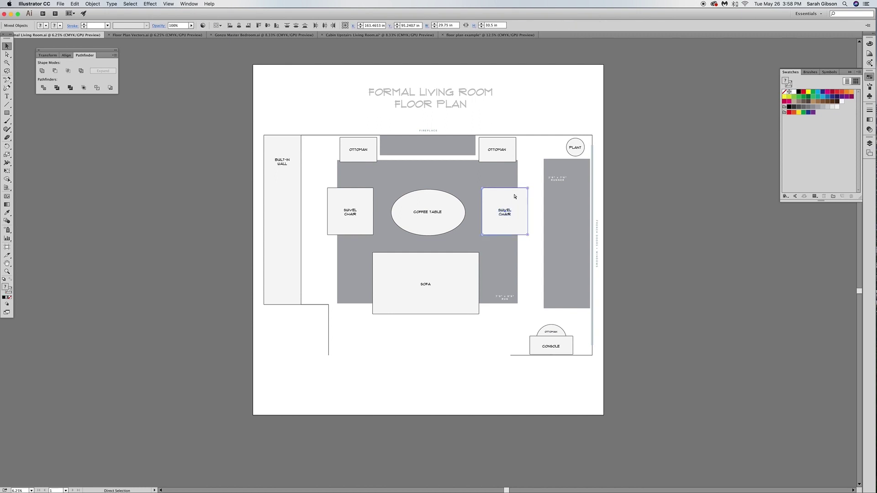
Step: Paste the swivel chair into the floor plan, scale it smaller and place it beside the rug
left_click(401, 35)
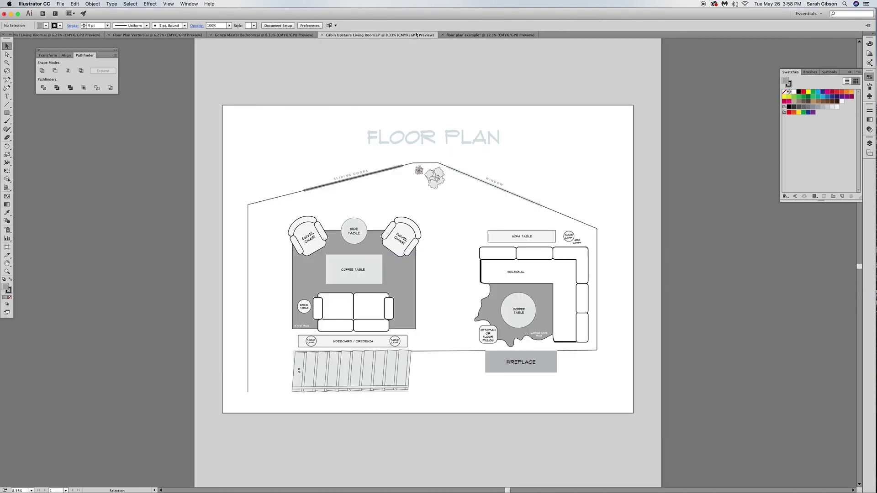
left_click(483, 35)
key("super+v")
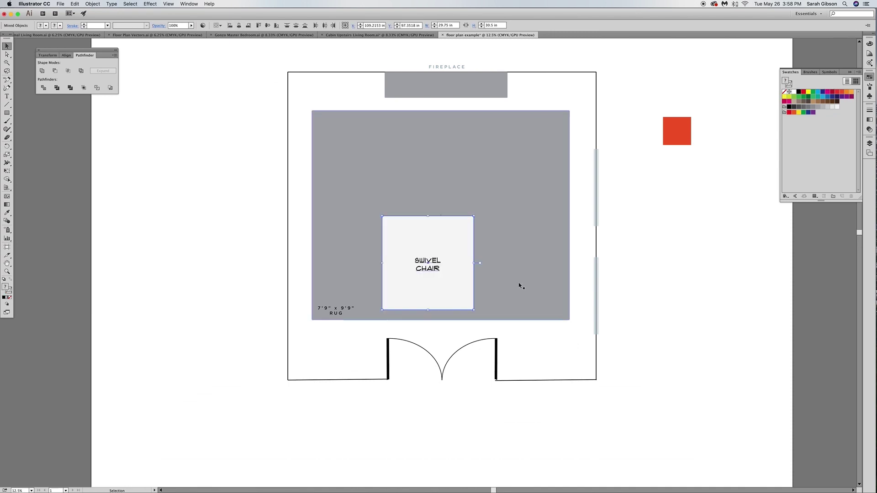
left_click_drag(464, 249, 384, 200)
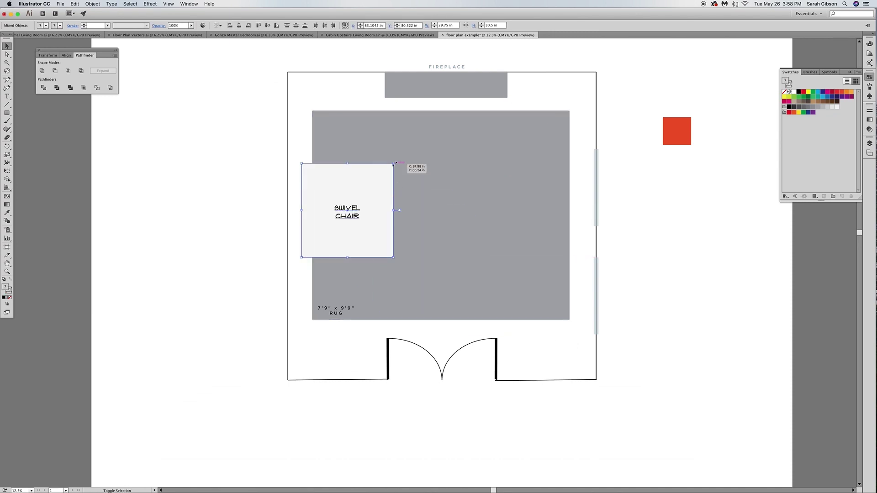
mouse_move(393, 164)
left_mouse_down()
mouse_move(363, 184)
mouse_move(358, 200)
mouse_move(359, 186)
mouse_move(557, 189)
left_mouse_up()
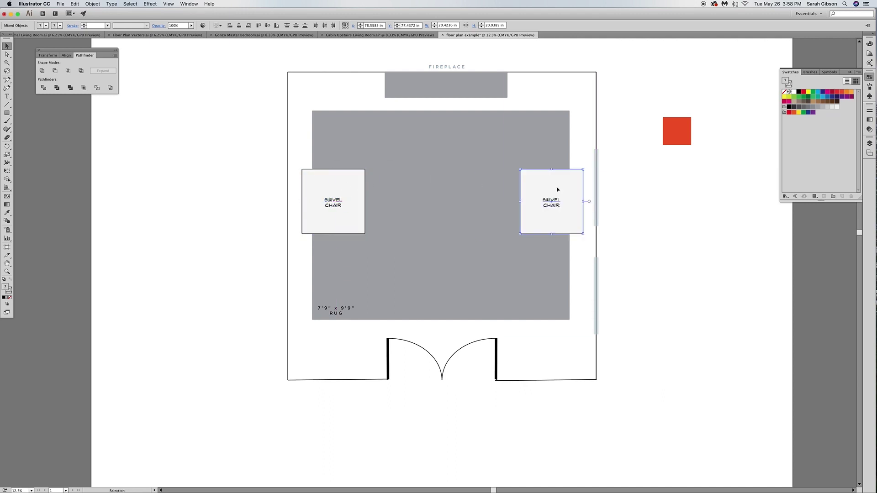
left_click(649, 206)
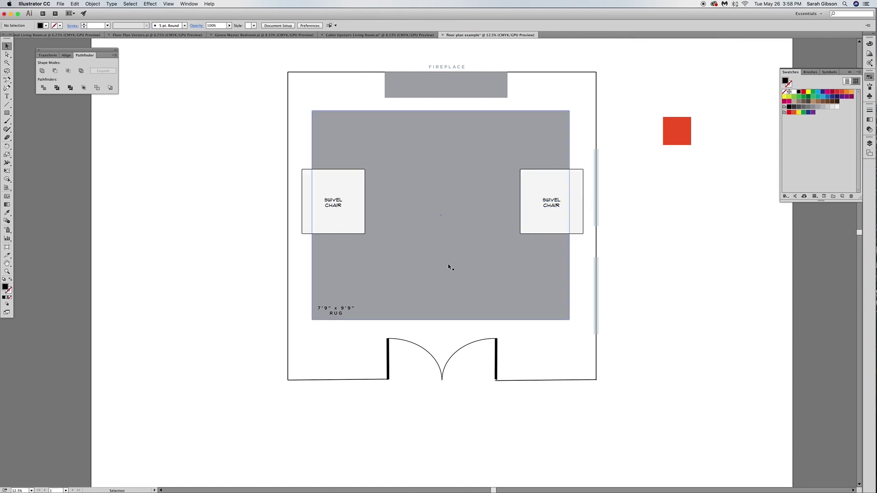
left_click(51, 35)
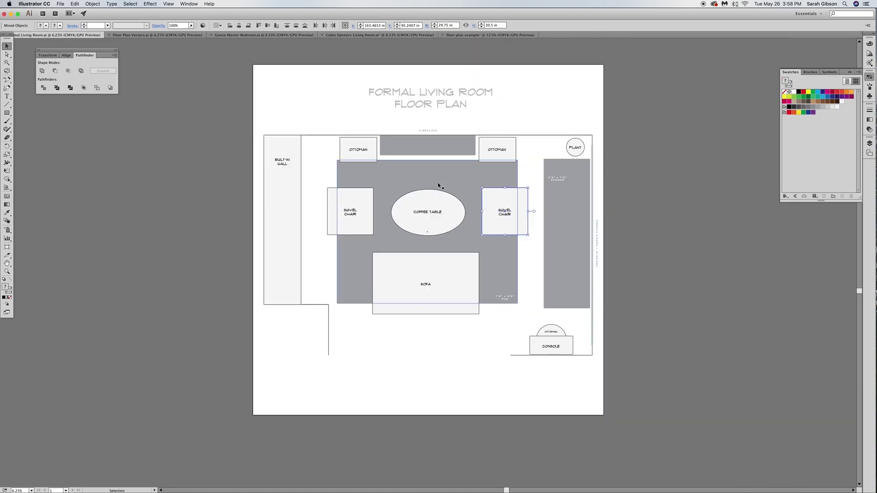
Step: Paste the coffee table ellipse onto the rug centre, then delete it again
left_click(439, 214)
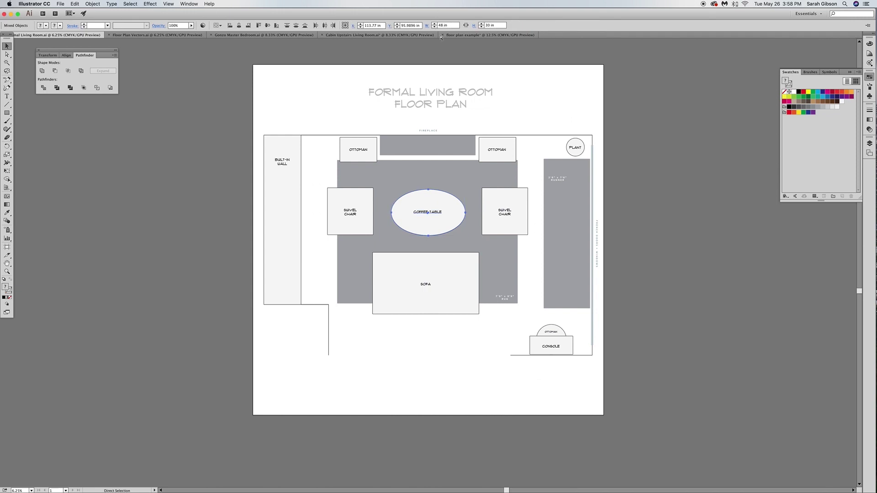
left_click(462, 35)
key("super+v")
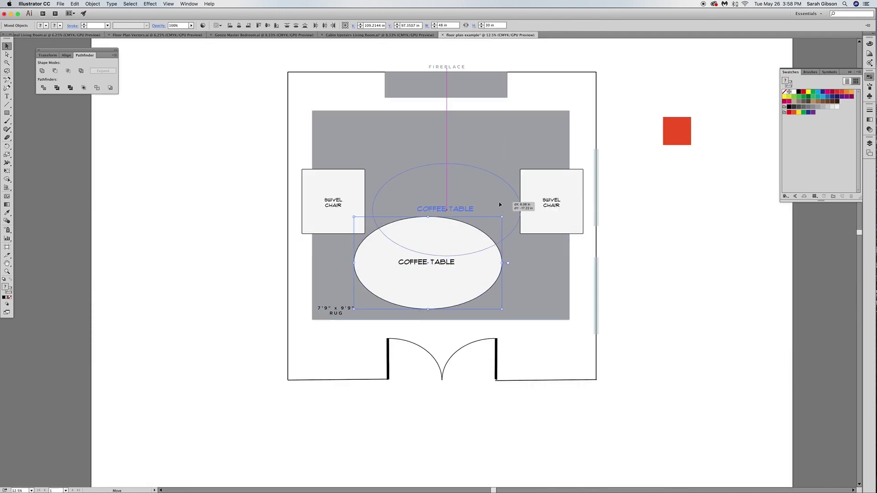
mouse_move(479, 256)
left_mouse_down()
mouse_move(450, 170)
mouse_move(449, 195)
mouse_move(450, 184)
left_mouse_up()
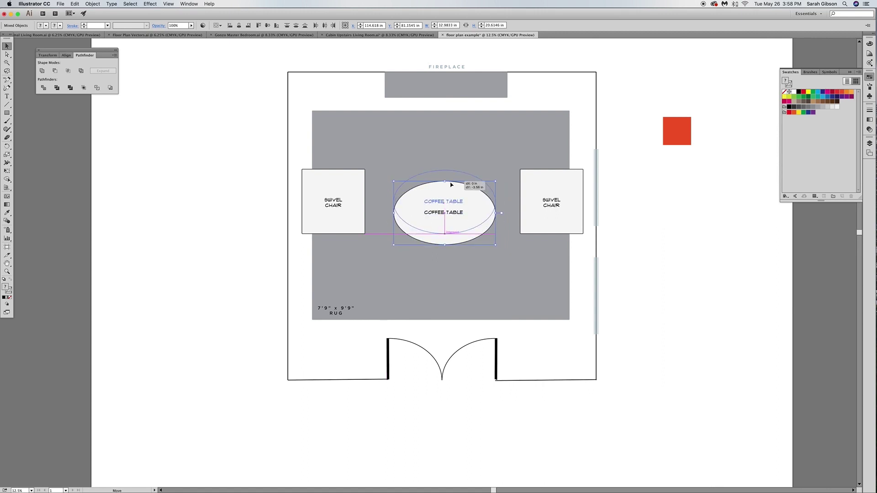
left_click(667, 214)
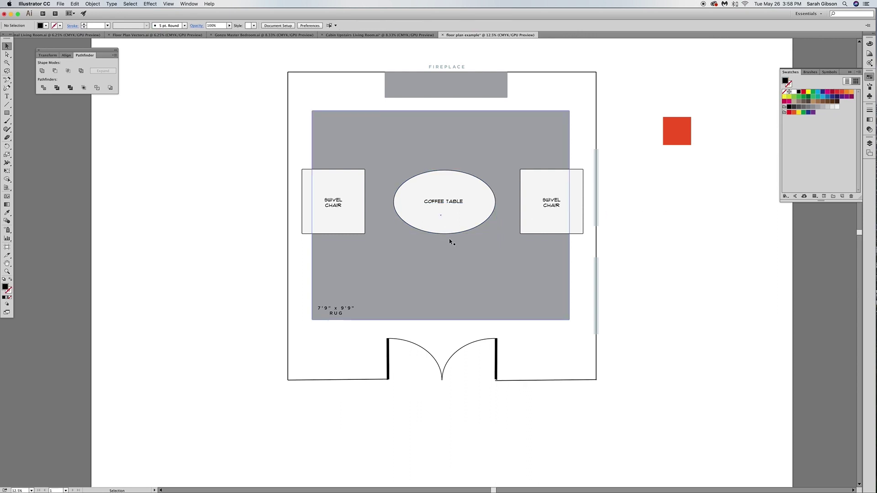
left_click(444, 205)
key("Delete")
Step: Delete the right and left swivel chair rectangles and their labels
left_click(551, 203)
key("Delete")
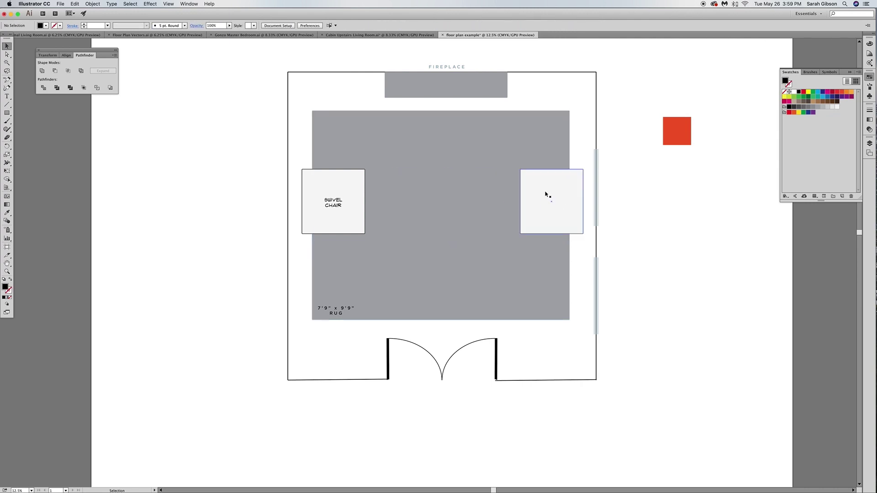
key("Delete")
left_click(334, 203)
key("Delete")
left_click(339, 193)
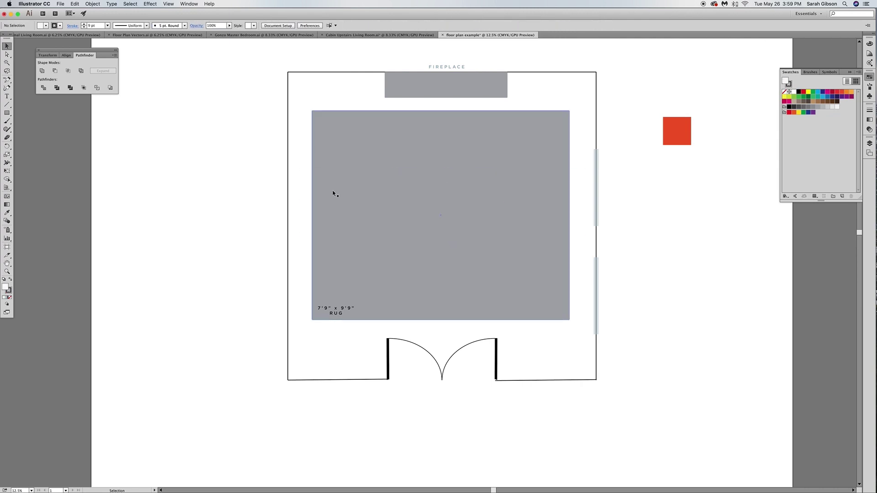
key("Delete")
Step: Select the dining table and chairs set in Floor Plan Vectors
left_click(158, 35)
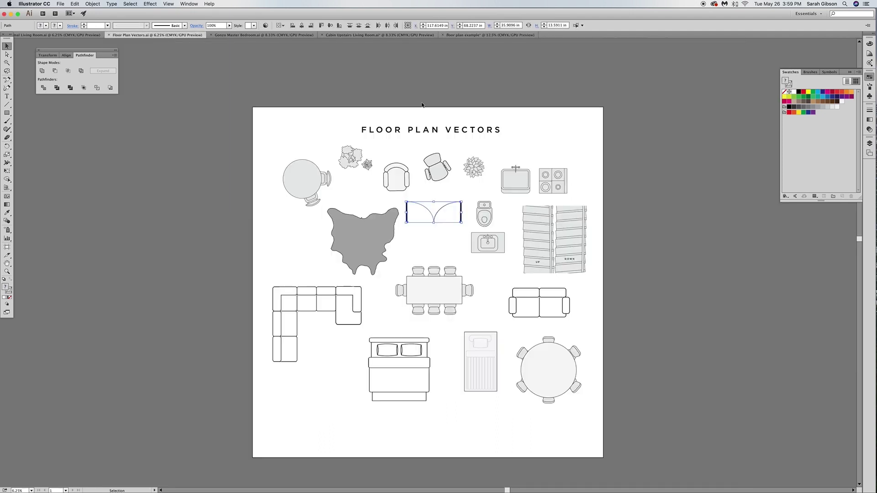
left_click(533, 151)
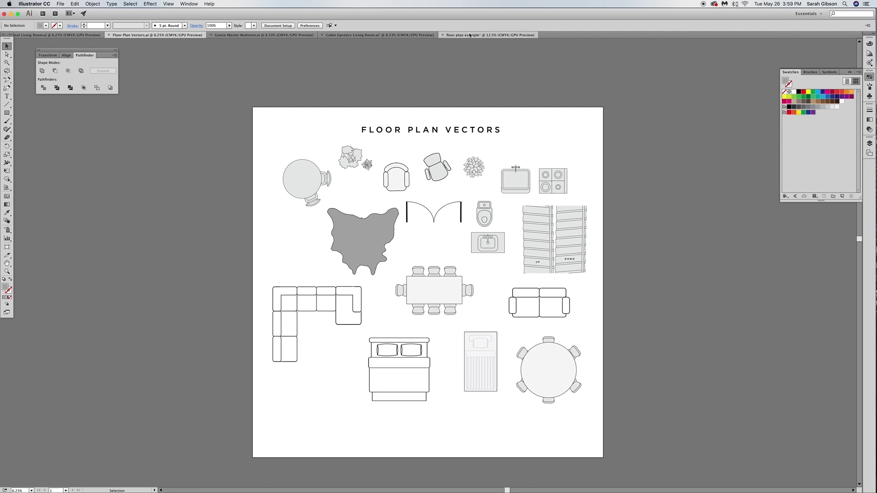
left_click(484, 36)
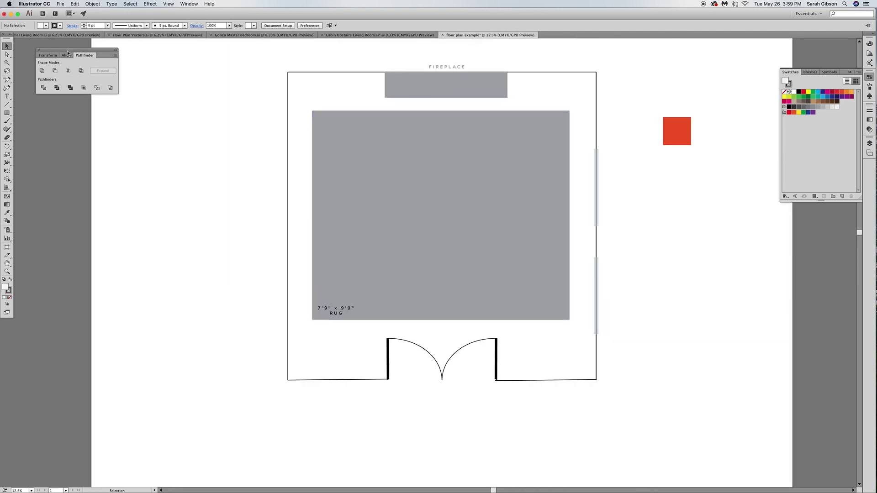
key("super+grave")
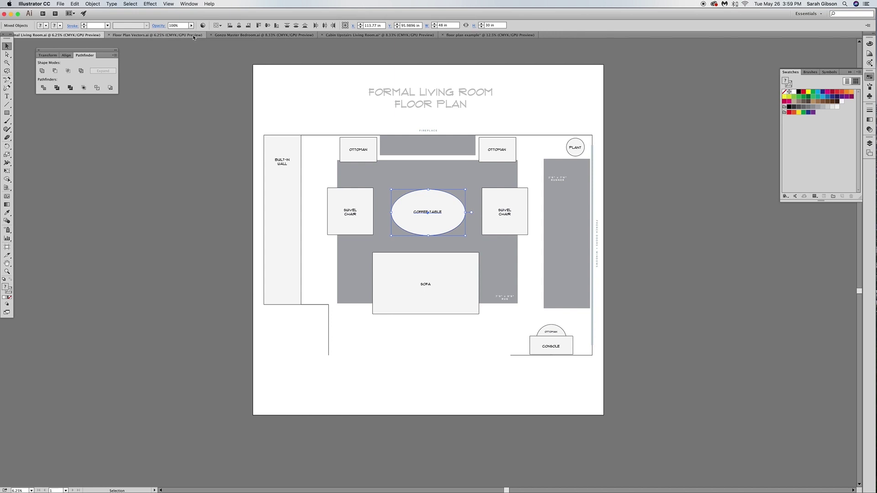
left_click(154, 35)
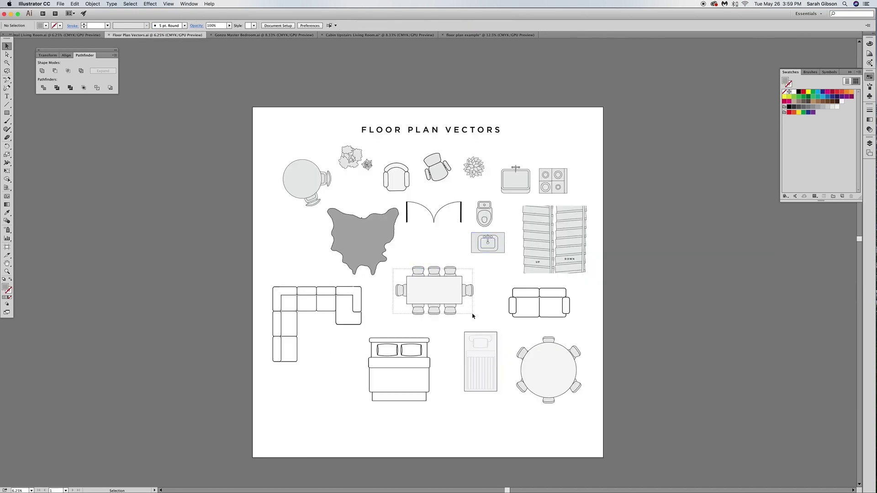
left_click_drag(394, 271, 473, 316)
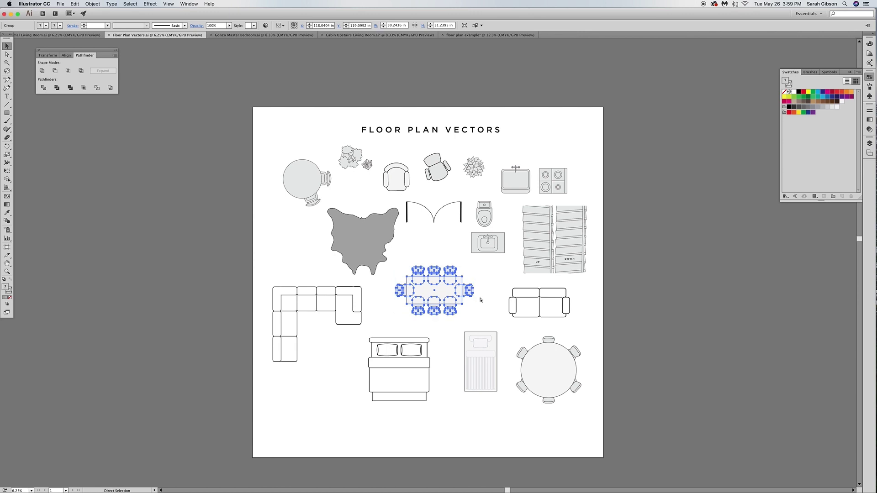
Step: Paste the dining set into the room plan, enlarge it and centre it on the rug
left_click(488, 35)
key("super+v")
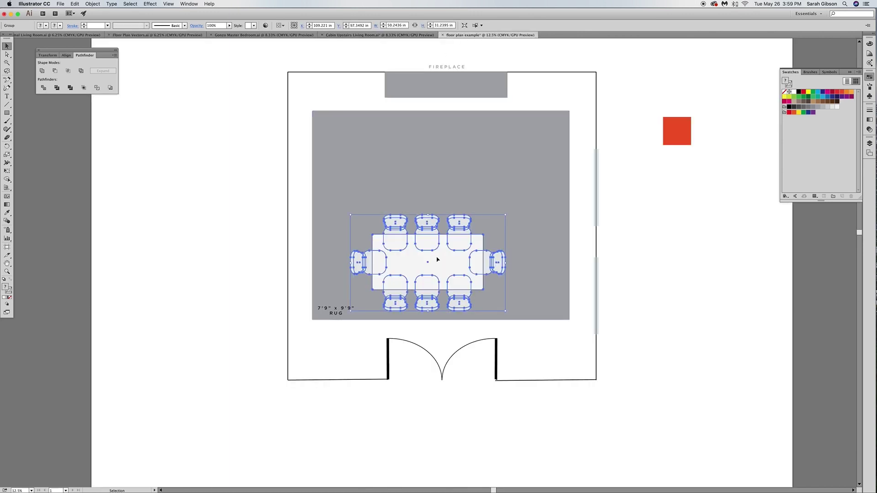
mouse_move(445, 295)
left_mouse_down()
mouse_move(457, 238)
mouse_move(442, 274)
left_mouse_up()
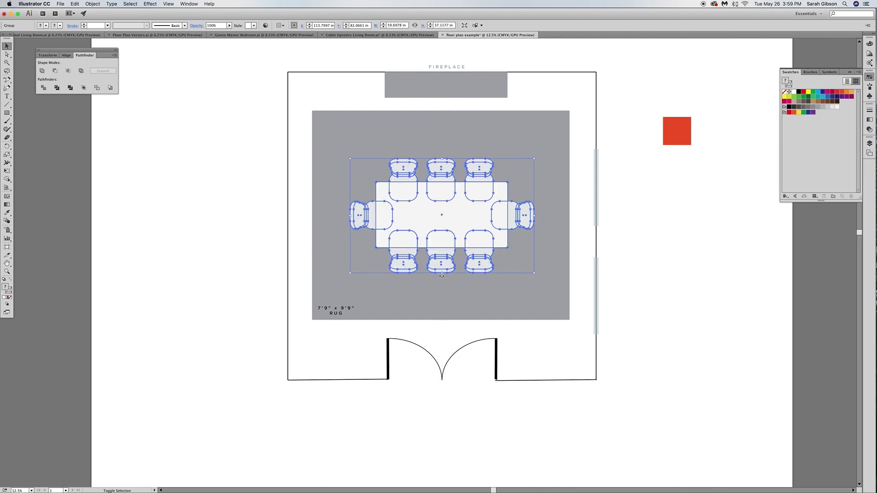
left_click_drag(442, 274, 440, 295)
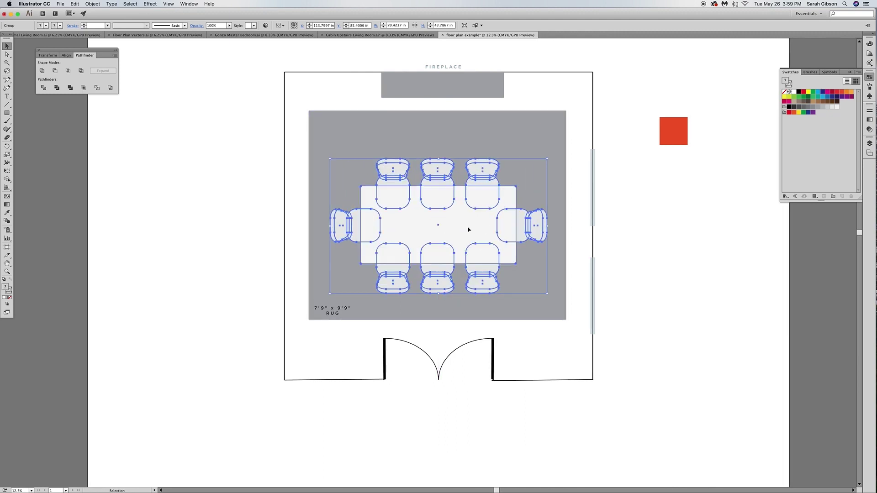
left_click_drag(438, 226, 437, 207)
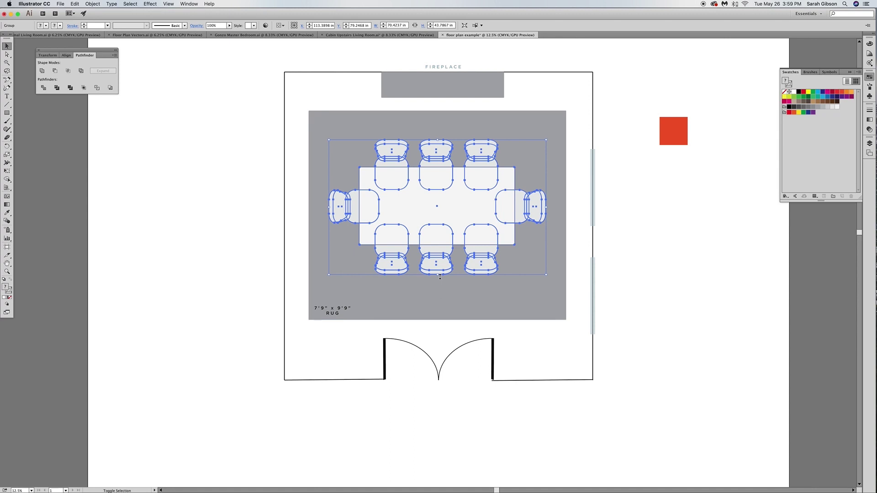
left_click_drag(451, 273, 451, 279)
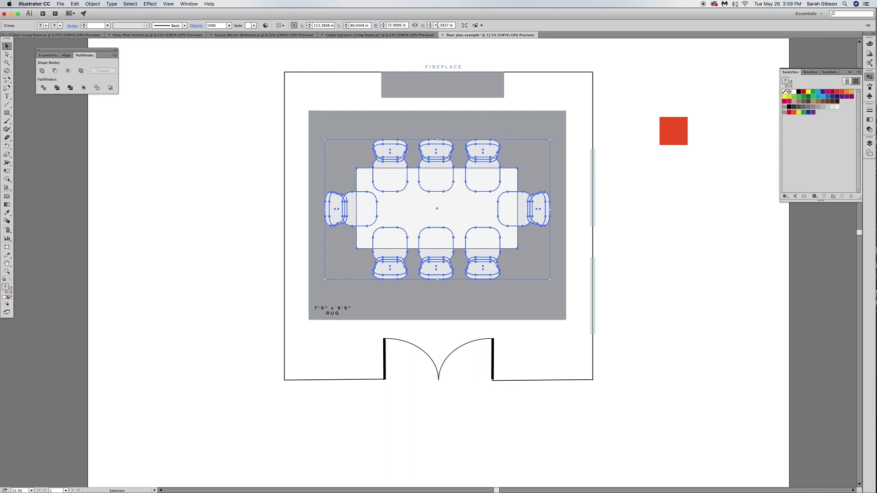
left_click(653, 261)
Step: Adjust the right end chair inside the dining group in isolation mode
left_click(540, 206)
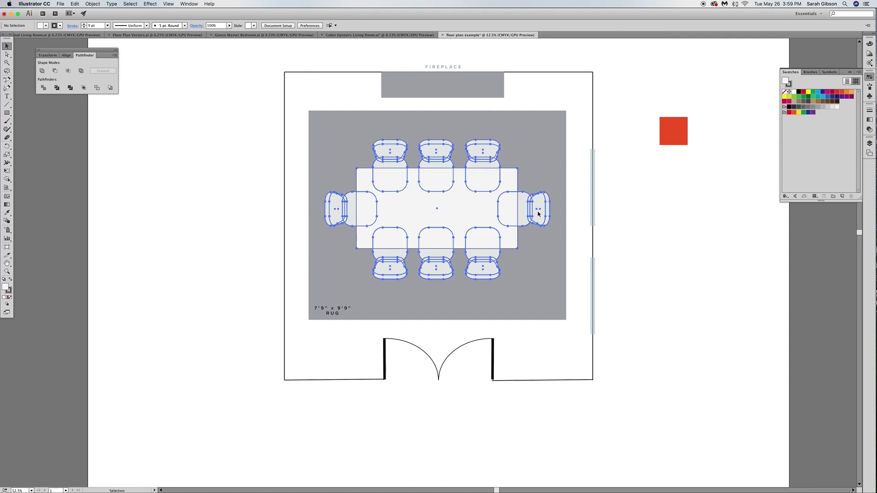
double_click(540, 205)
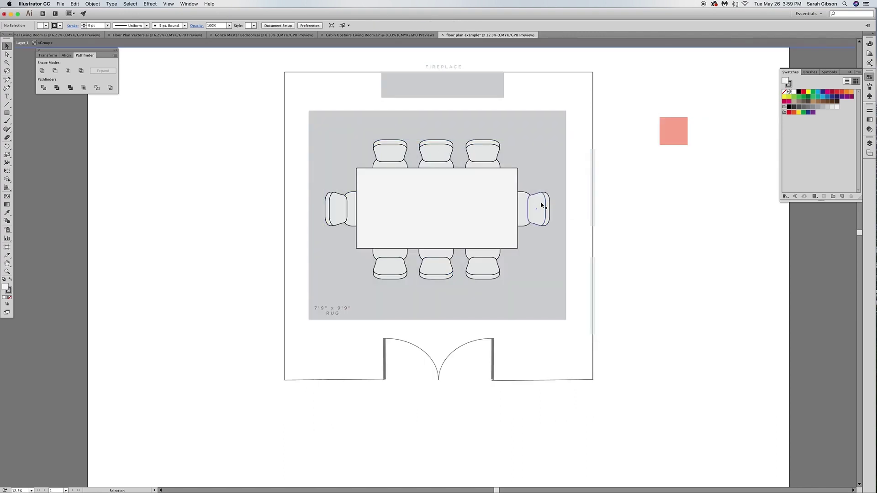
left_click(541, 205)
scroll(540, 205, "down", 1)
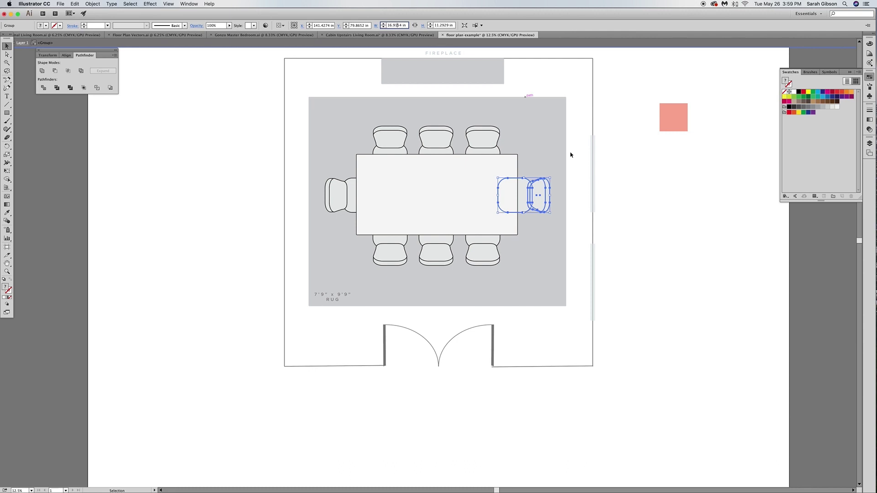
double_click(628, 223)
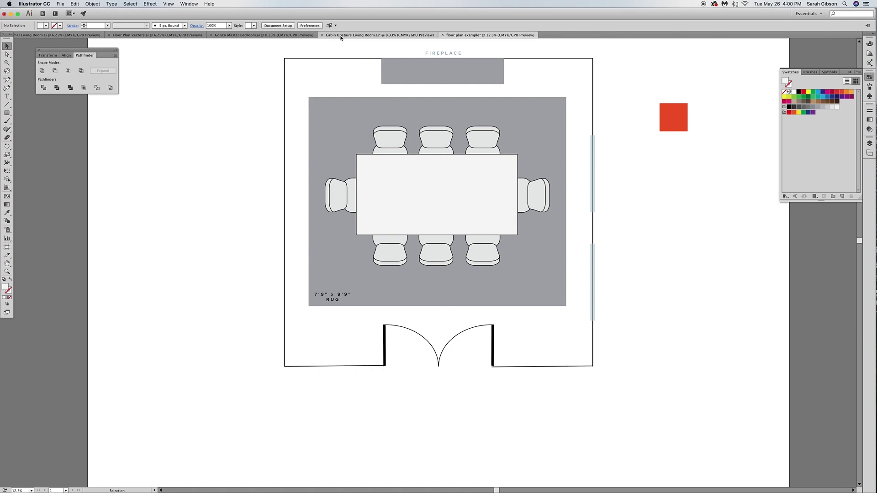
left_click(339, 35)
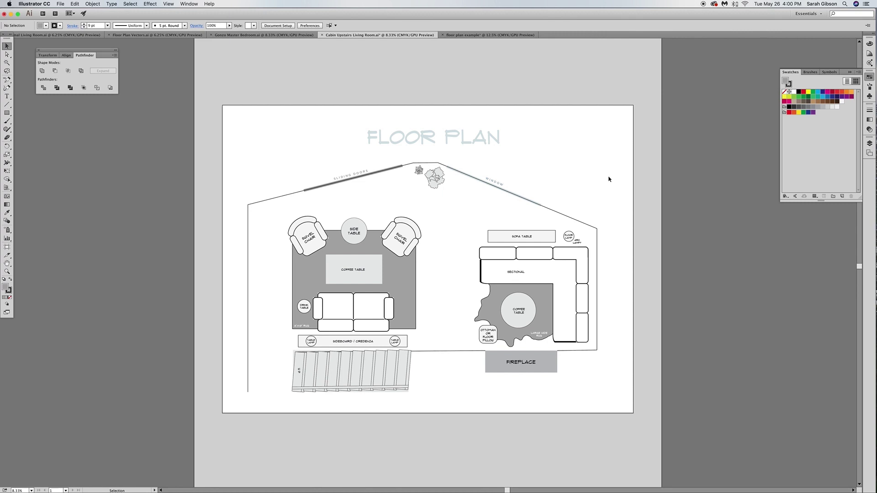
scroll(595, 168, "down", 1)
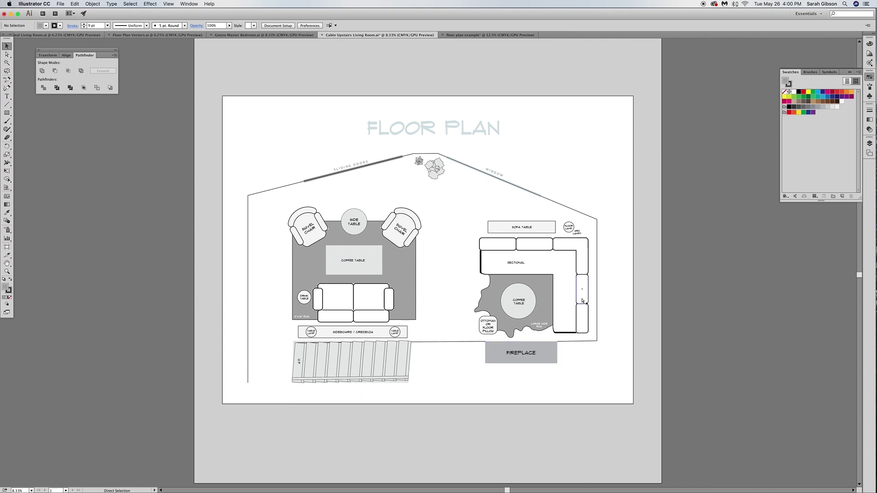
scroll(548, 357, "up", 3)
Step: Pan the Cabin Upstairs Living Room plan and select its plant group for reference
left_click_drag(523, 252, 514, 251)
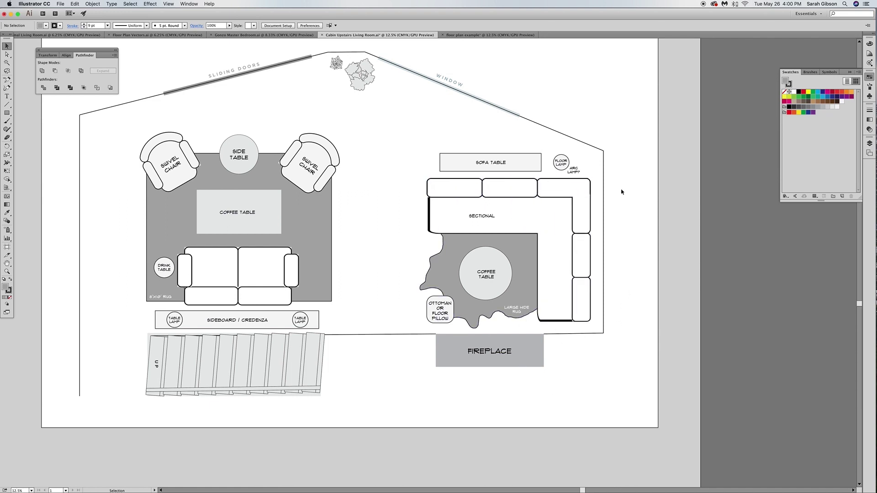
scroll(380, 130, "up", 3)
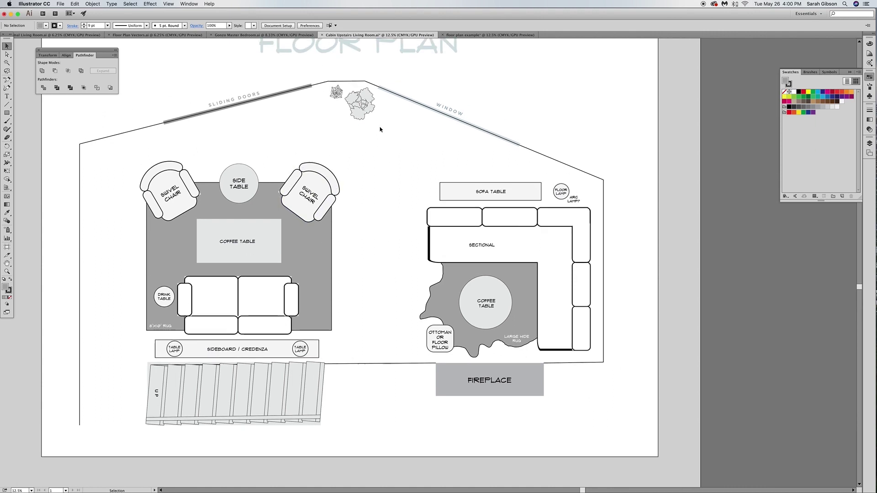
left_click(371, 116)
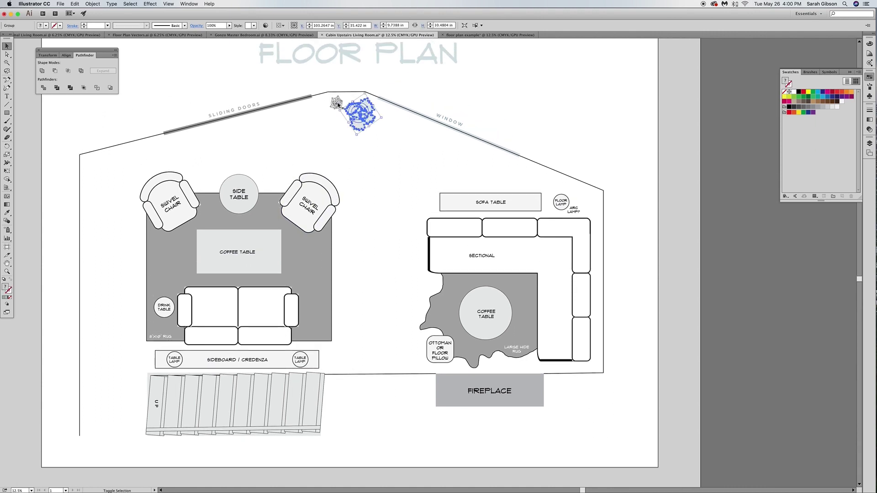
Step: Copy the two small plants and the succulent from Floor Plan Vectors
left_click(157, 35)
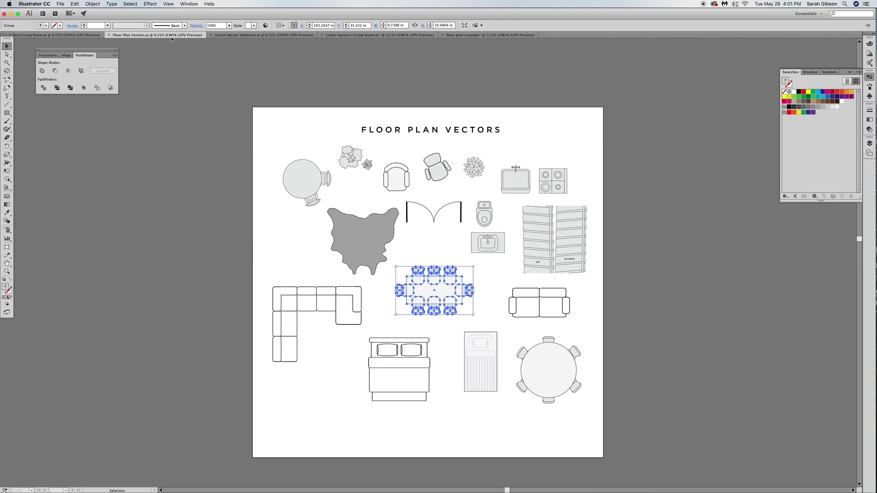
left_click(518, 154)
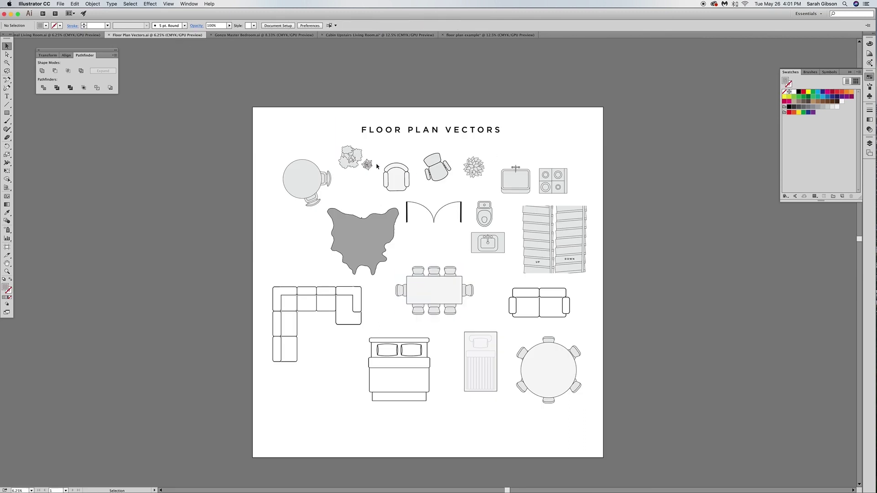
left_click(369, 166)
left_click(357, 158, "shift")
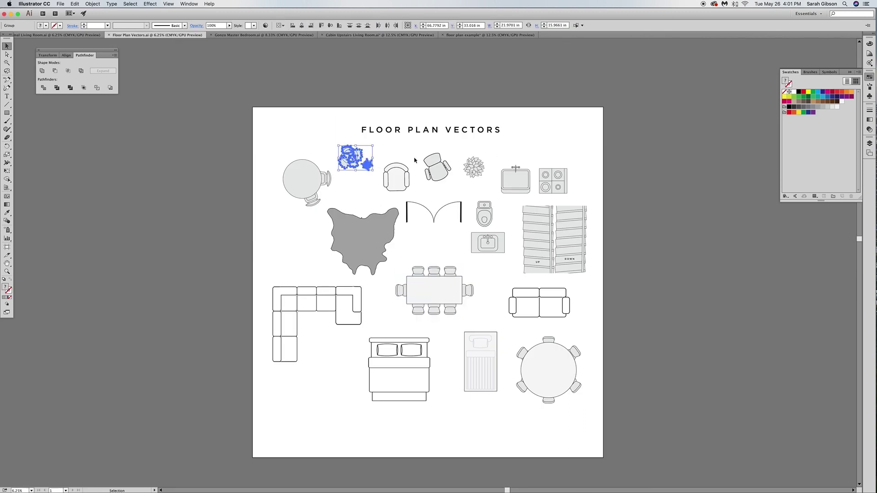
left_click(473, 166, "shift")
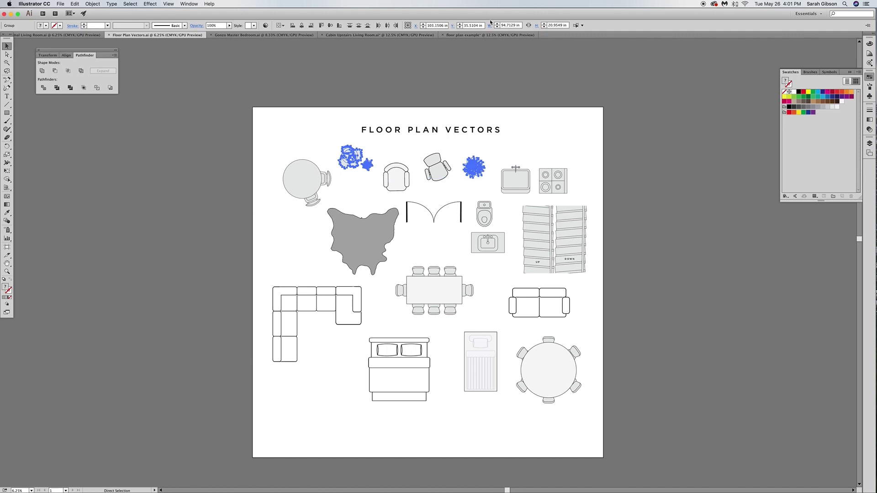
key("super+c")
Step: Paste the plants into the room and move the succulent to the bottom-right corner
left_click(488, 35)
key("super+v")
left_click(597, 254)
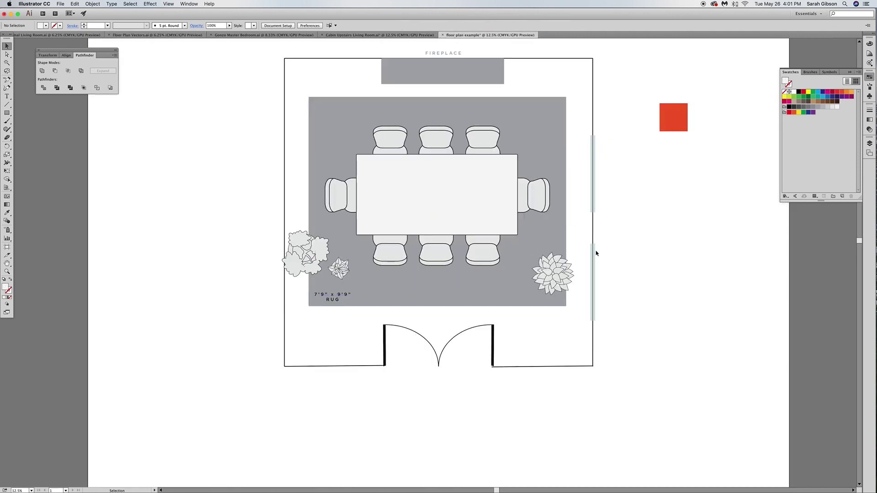
left_click_drag(552, 276, 566, 340)
Step: Shrink the two small plants and place them in the room's top-left corner
left_click(347, 267)
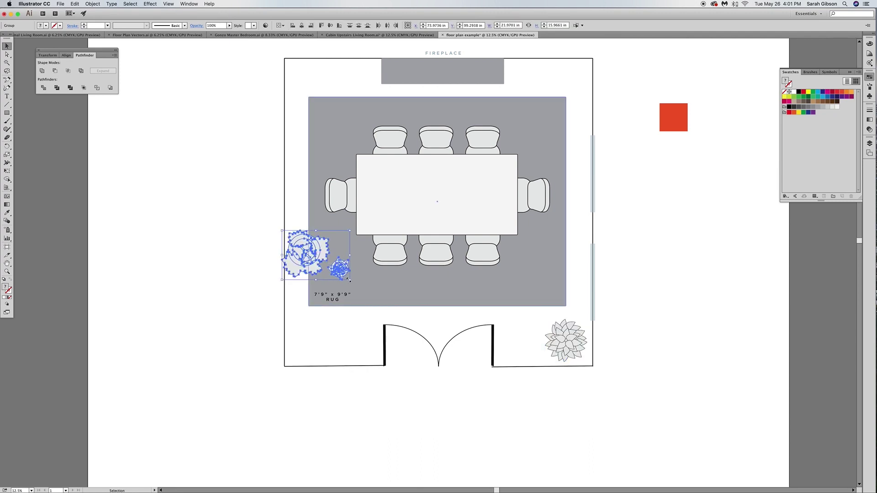
mouse_move(347, 279)
left_mouse_down()
mouse_move(337, 269)
mouse_move(314, 81)
mouse_move(339, 75)
mouse_move(324, 96)
mouse_move(335, 73)
left_mouse_up()
left_click(345, 78)
left_click(308, 79)
left_click(357, 75)
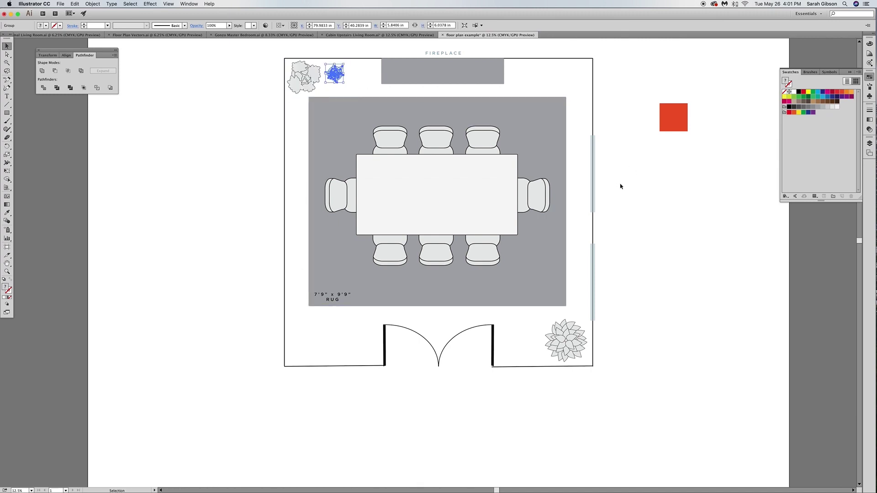
left_click(668, 199)
key("super+minus")
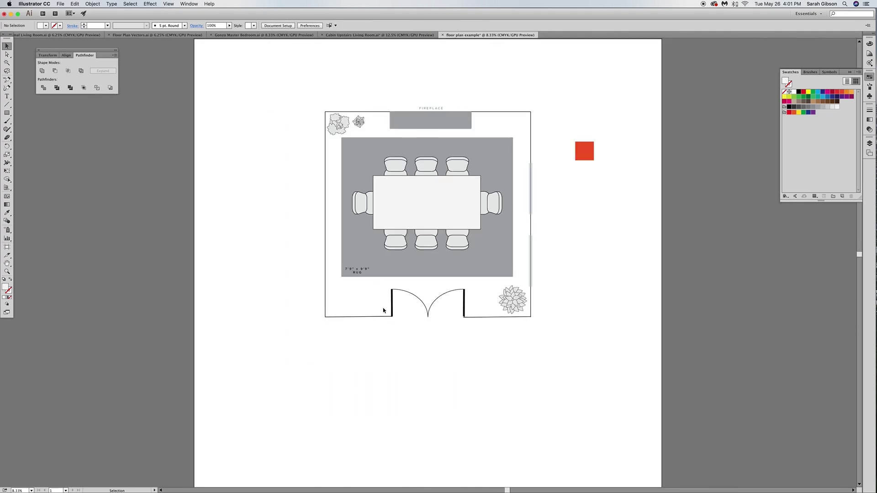
Step: Draw a rectangle left of the French doors, resize and position it, and fill it grey
left_click(7, 112)
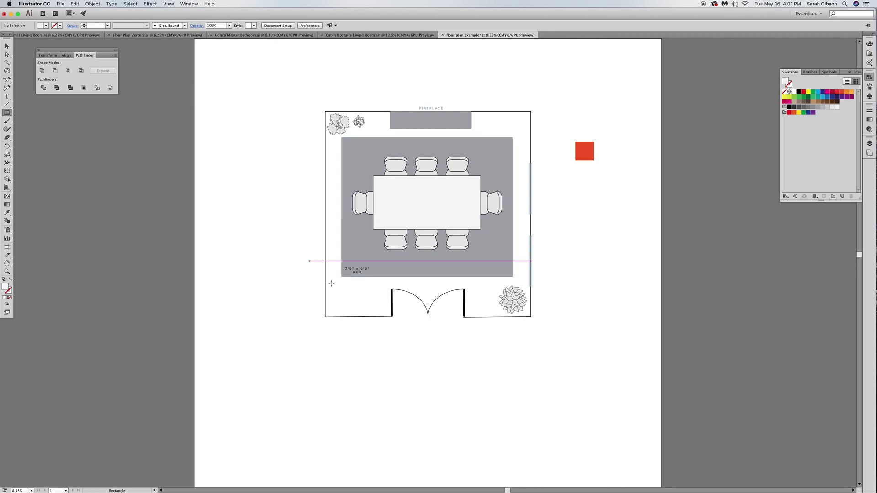
left_click_drag(327, 297, 388, 317)
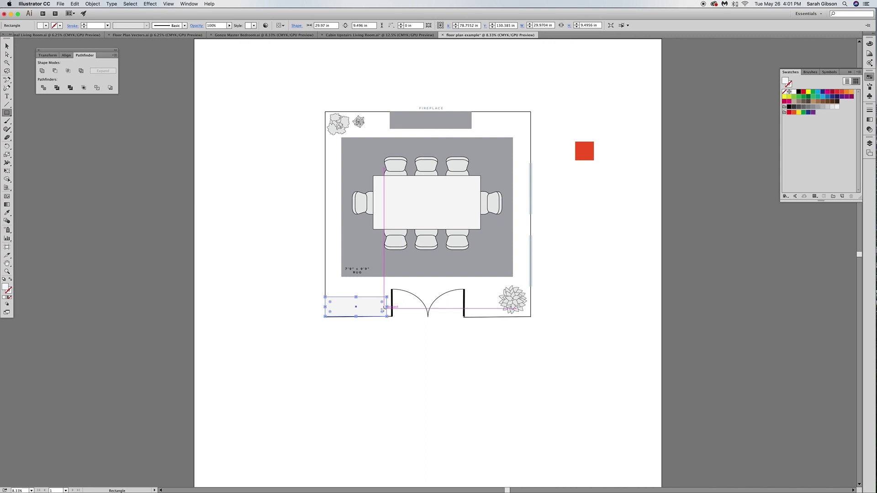
key("v")
left_click(480, 384)
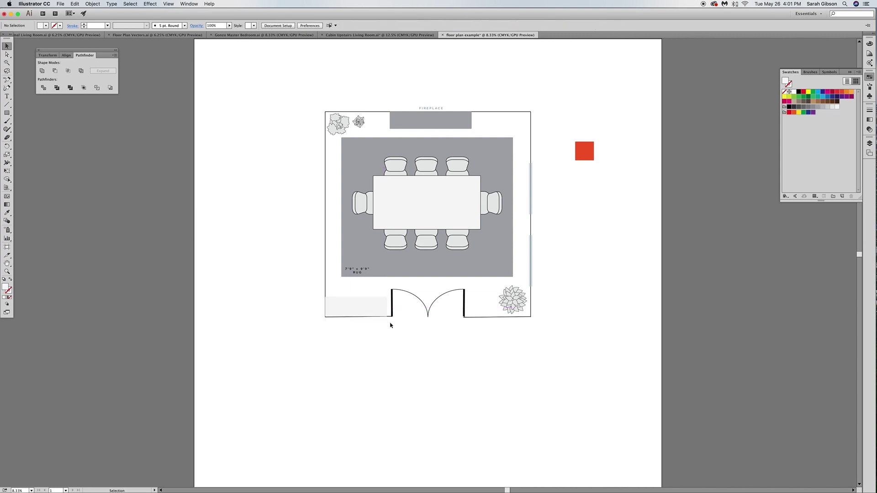
left_click_drag(363, 305, 363, 305)
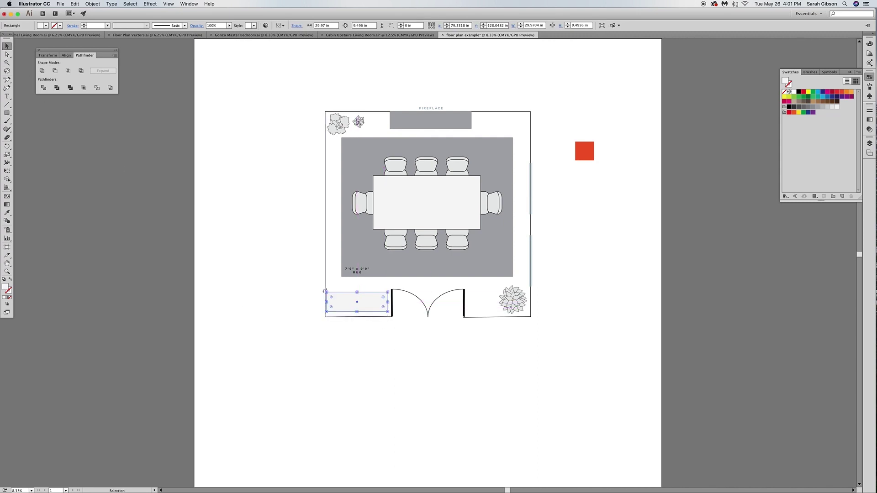
left_click_drag(326, 303, 372, 302)
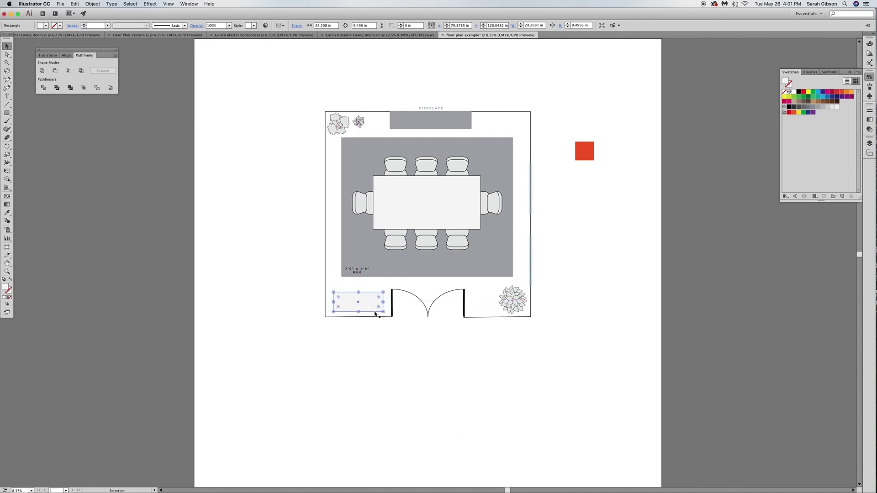
left_click(816, 108)
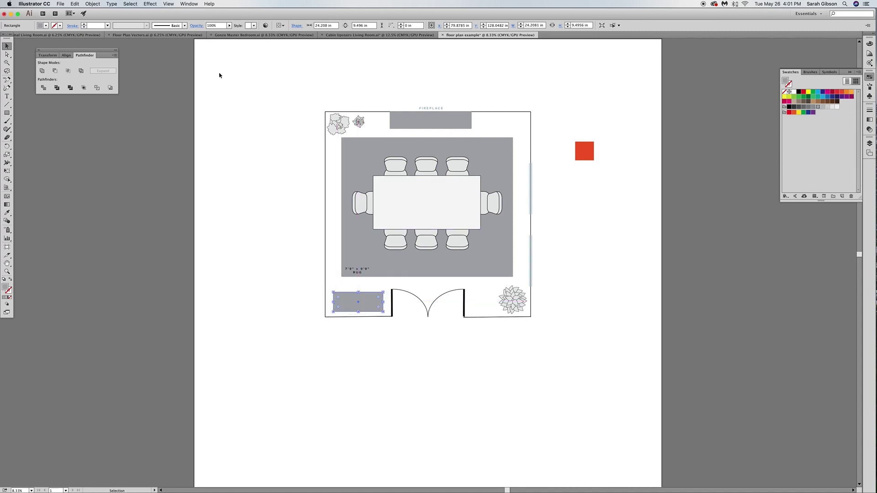
left_click(271, 123)
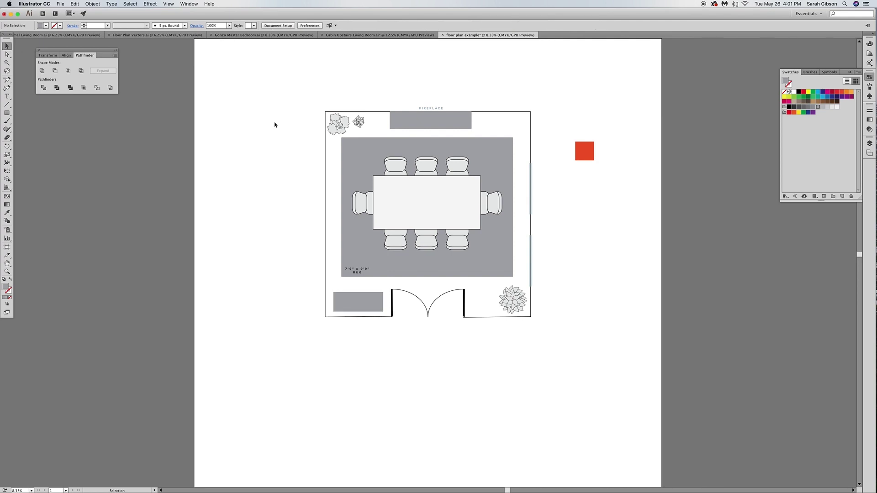
left_click(51, 34)
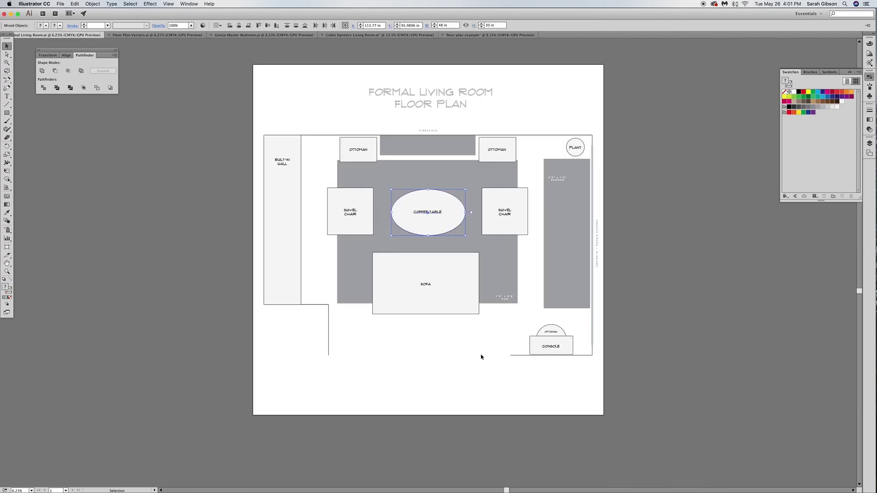
Step: Copy the OTTOMAN label into the plan, retype it SHELF and move it onto the grey rectangle
left_click(497, 149)
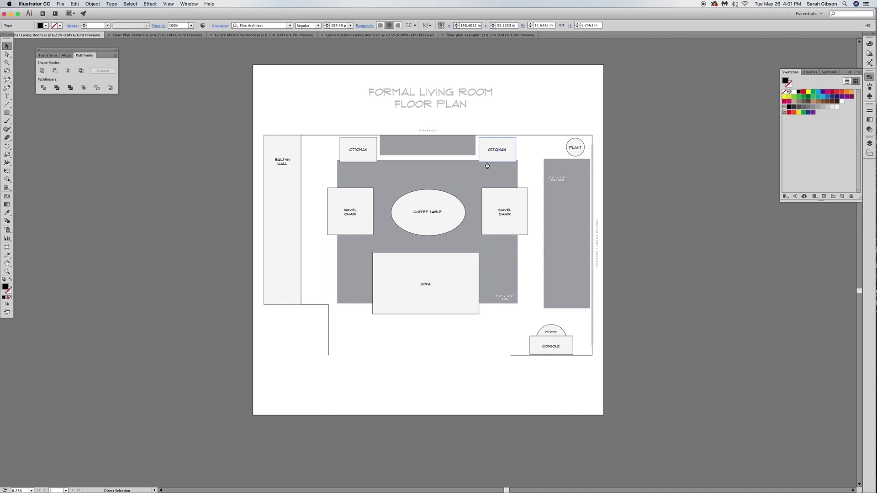
key("super+c")
left_click(479, 34)
key("super+v")
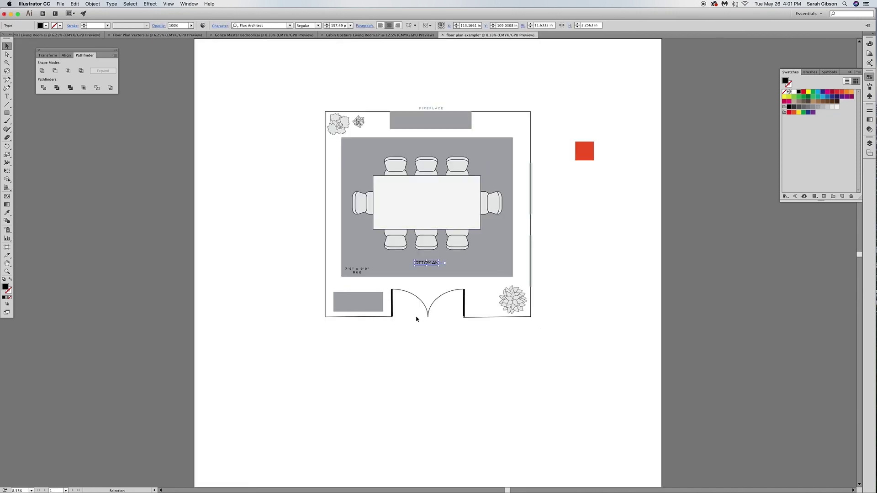
double_click(426, 263)
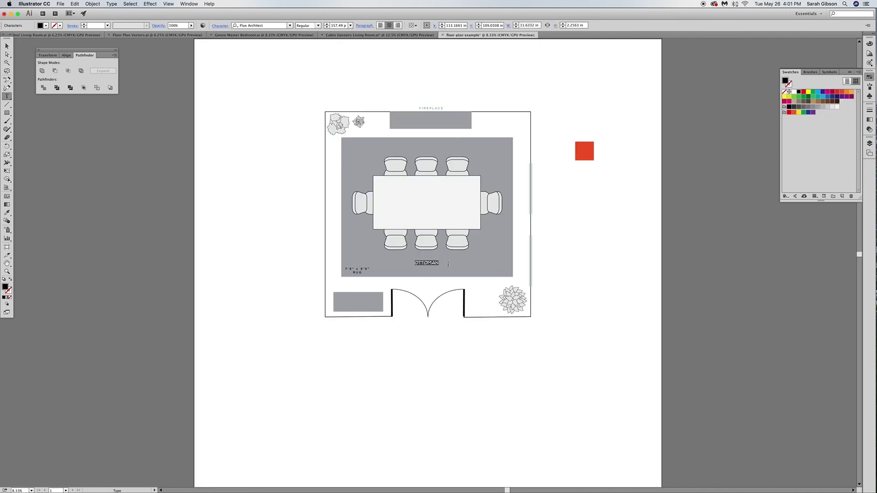
type("BSHELF")
left_click(7, 46)
left_click(430, 265)
left_click_drag(429, 265, 362, 303)
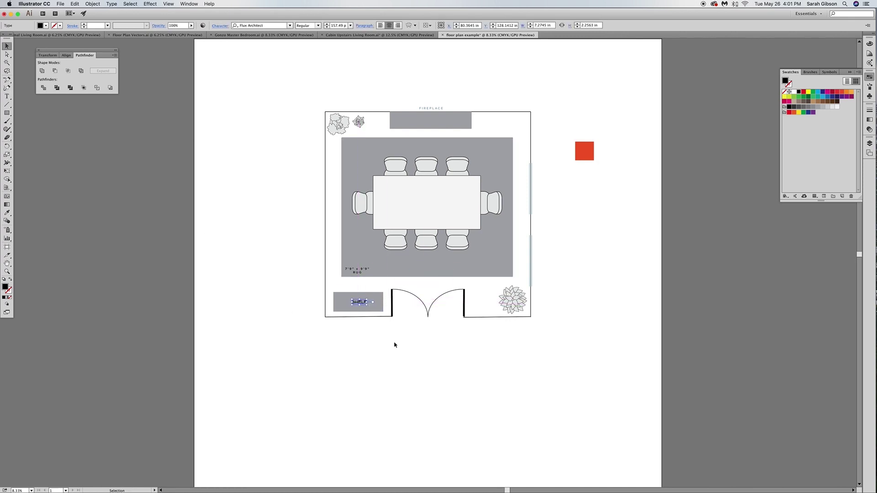
left_click(381, 307)
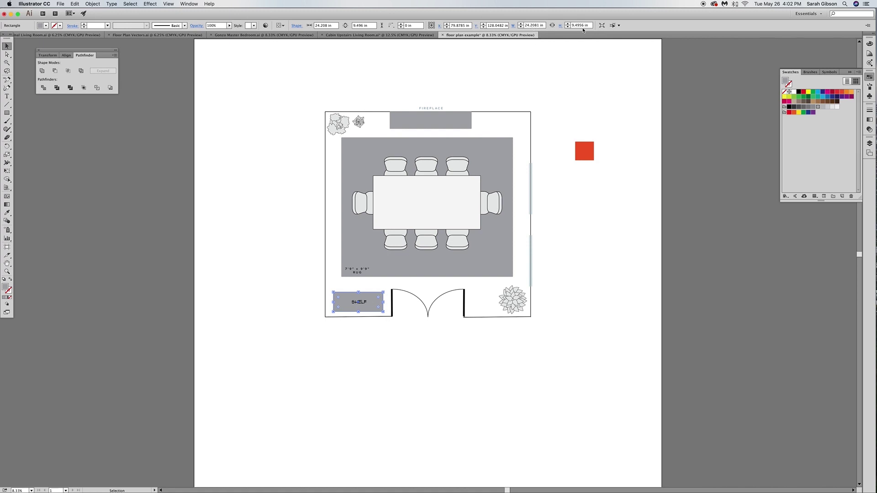
Step: Use the red square to gauge the rug-to-shelf gap, then move it right of the room
left_click(607, 119)
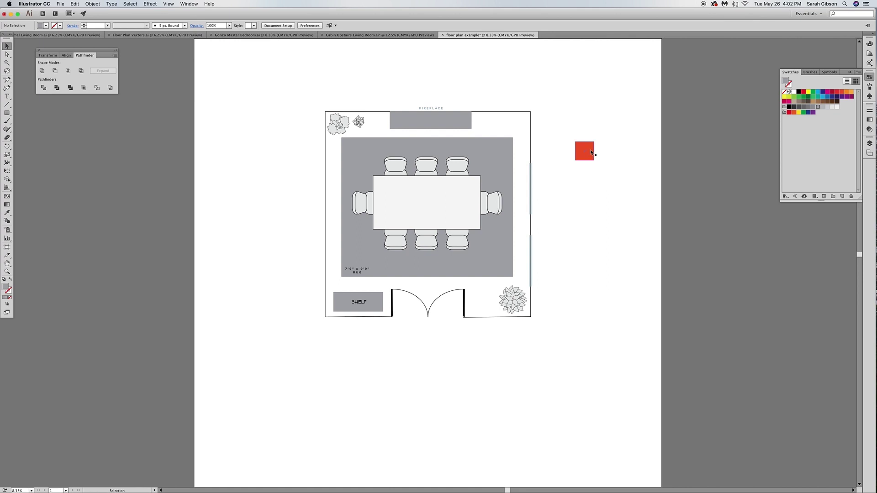
key("super+equal")
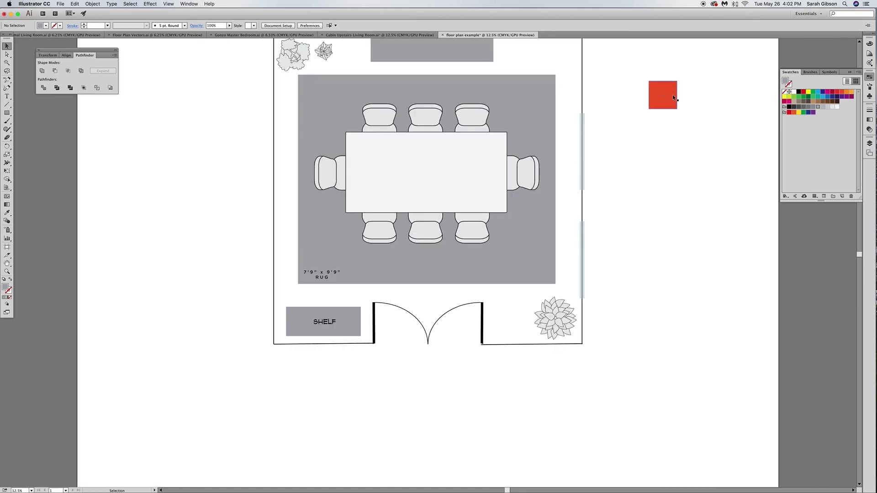
mouse_move(326, 281)
left_mouse_down()
mouse_move(351, 296)
mouse_move(341, 286)
left_mouse_up()
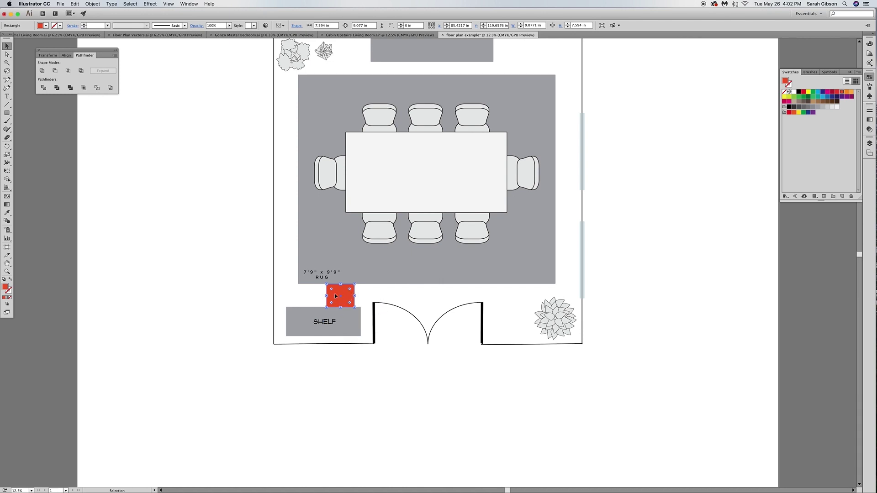
left_click_drag(338, 296, 640, 237)
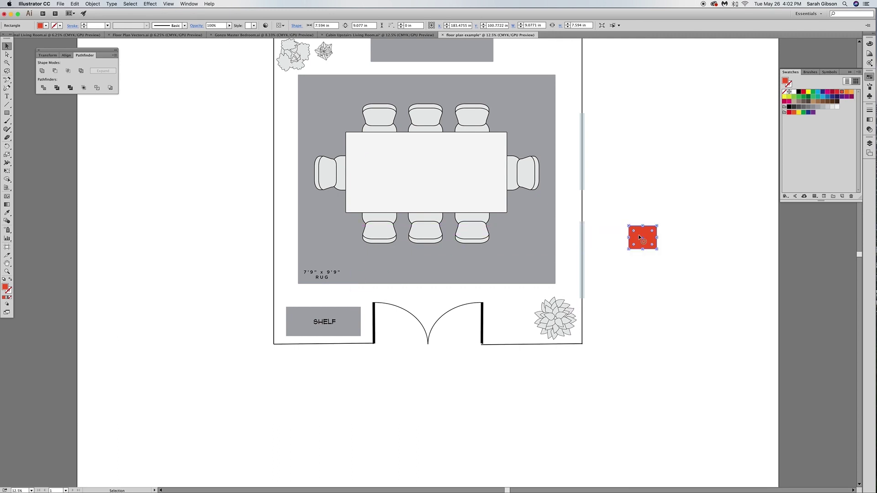
key("super+minus")
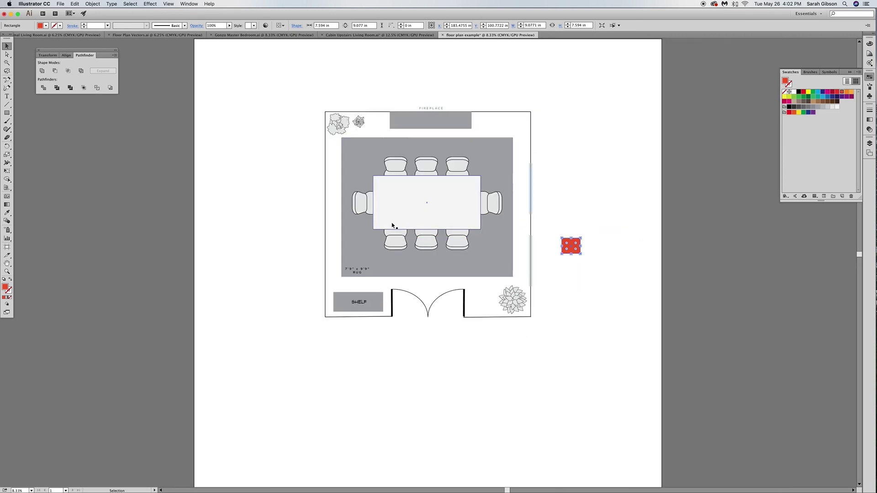
Step: Resize the red rectangle into a spacer for the gap beside the right chair
left_click(394, 121)
left_click(461, 164)
left_click(452, 125)
left_click(555, 222)
scroll(555, 223, "up", 2)
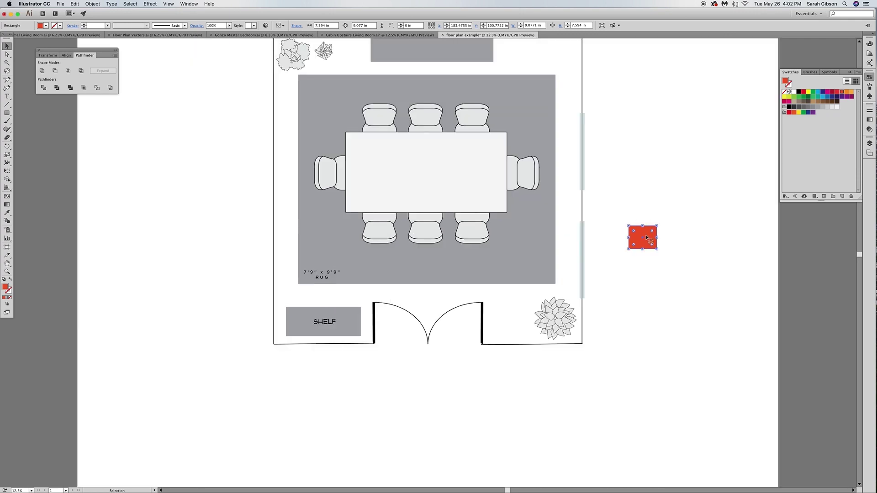
left_click_drag(642, 237, 548, 172)
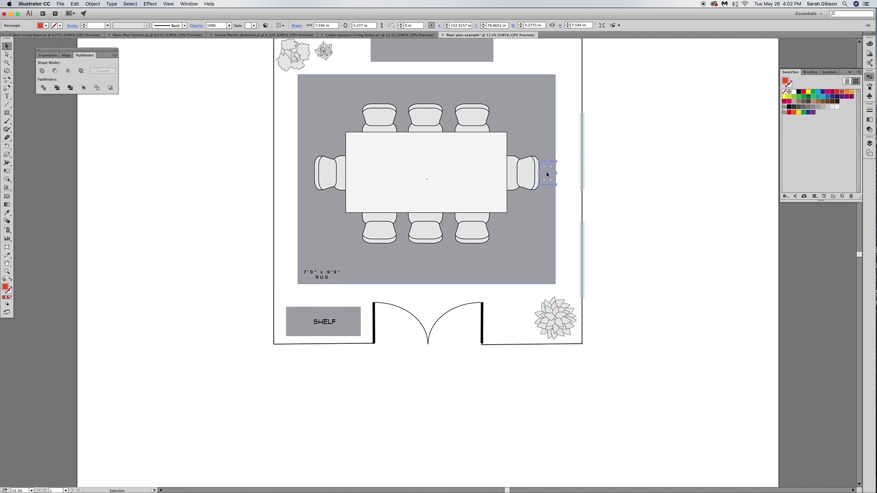
Step: Bring the red rectangle to front and move it off the plan's right side
left_click(93, 4)
mouse_move(98, 19)
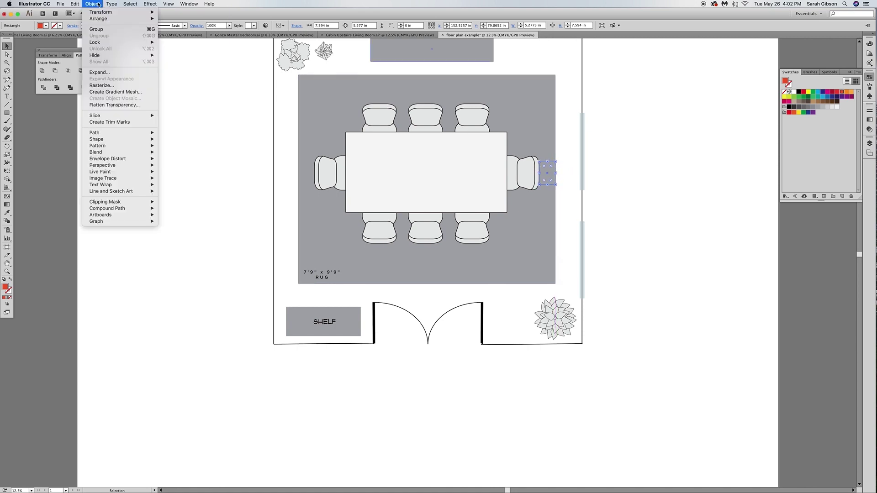
left_click(175, 19)
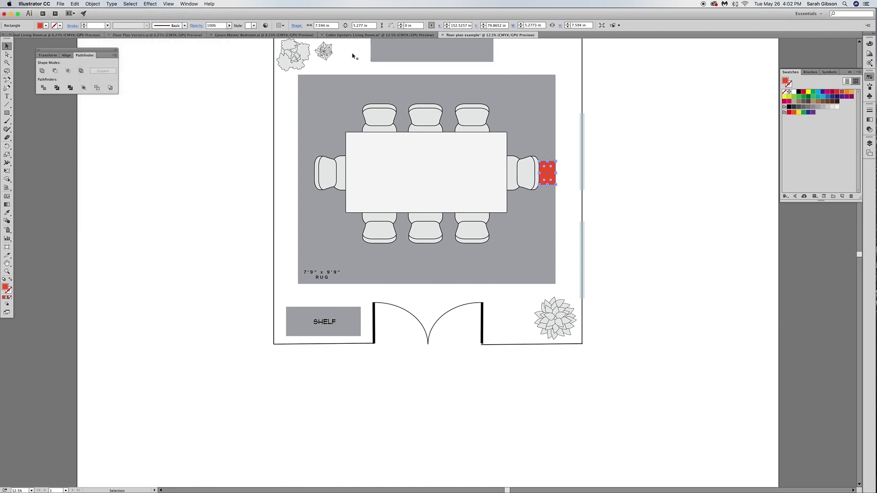
left_click(660, 192)
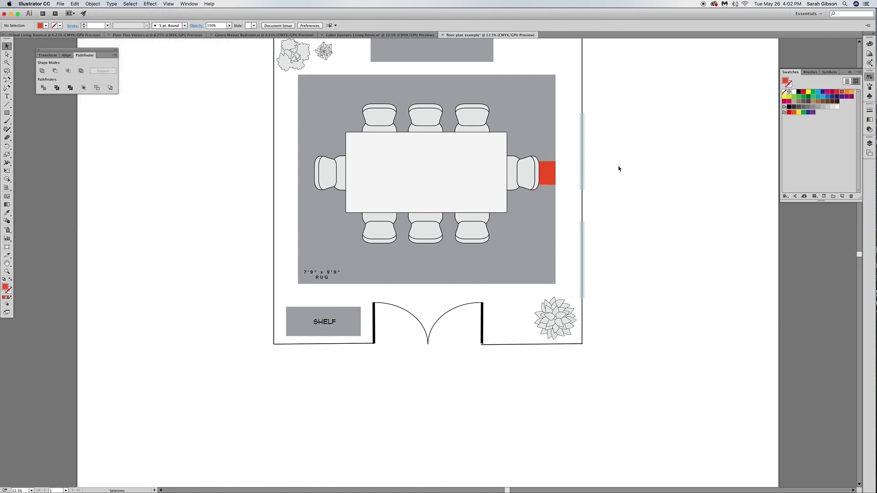
left_click(546, 179)
left_click(637, 150)
left_click_drag(660, 130, 674, 144)
key("super+0")
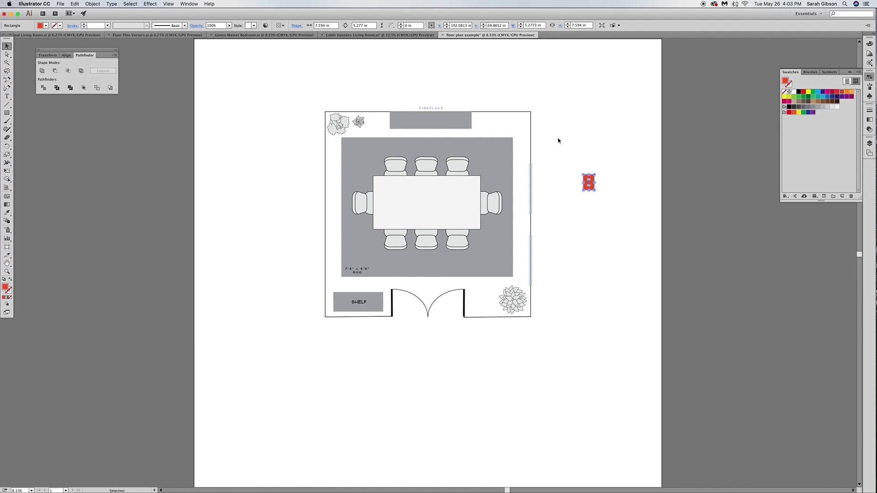
scroll(543, 140, "left", 3)
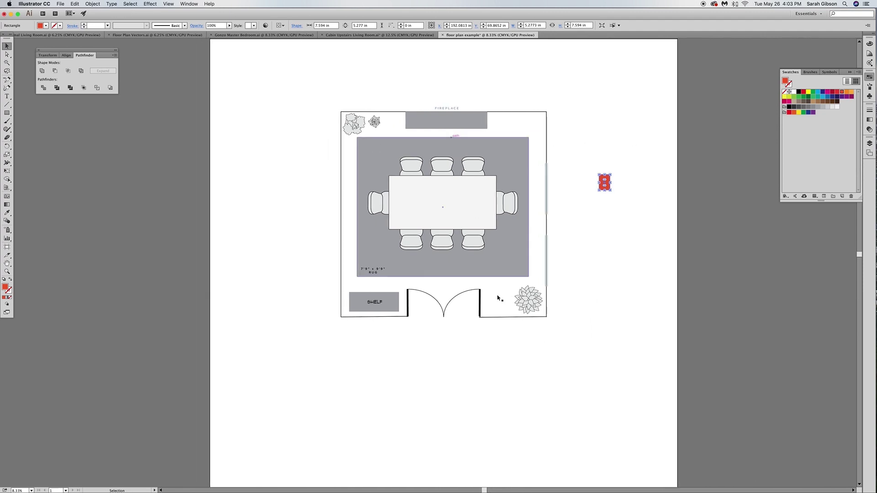
Step: Cycle through the Cabin Upstairs and Formal Living Room plans to the Master Bedroom plan
left_click(382, 36)
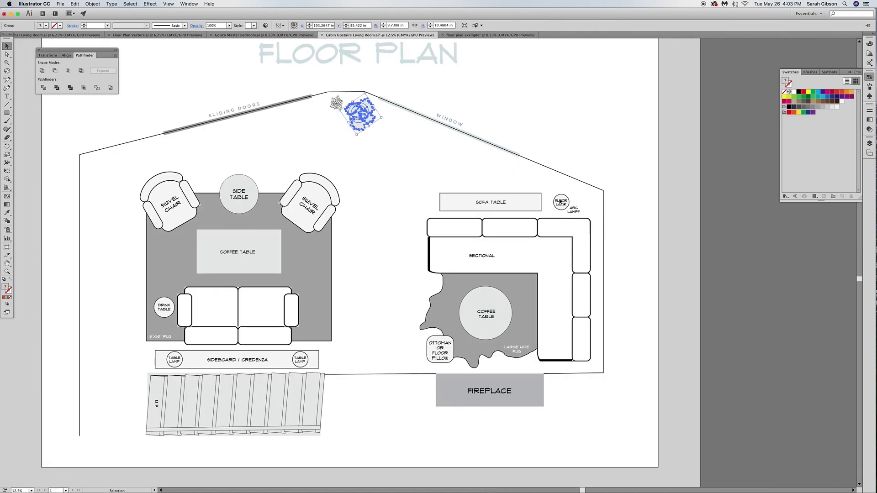
key("super+shift+a")
key("super+0")
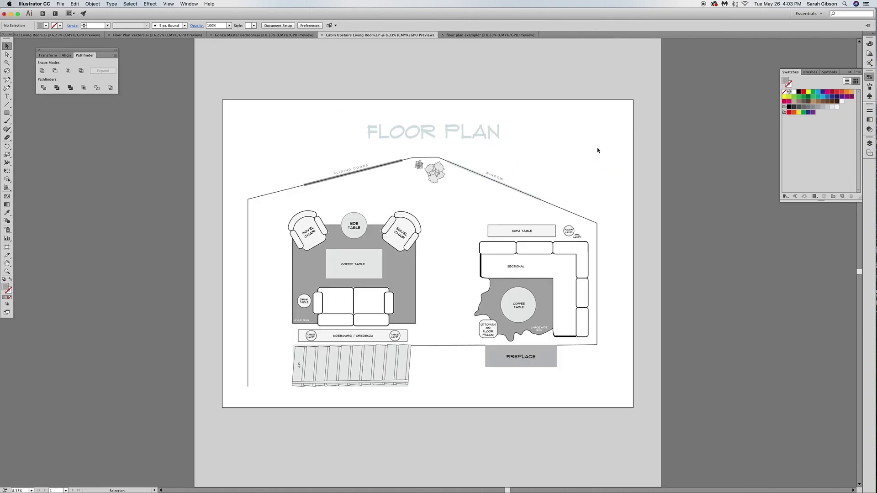
key("super+grave")
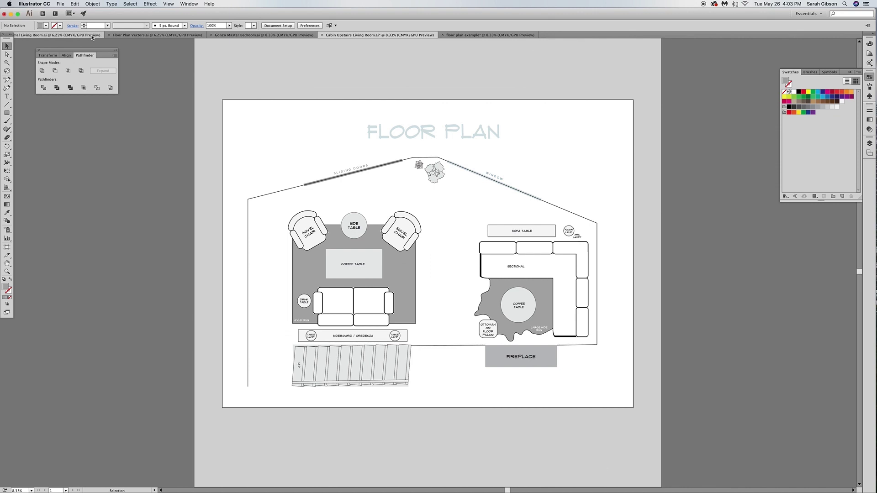
key("super+shift+a")
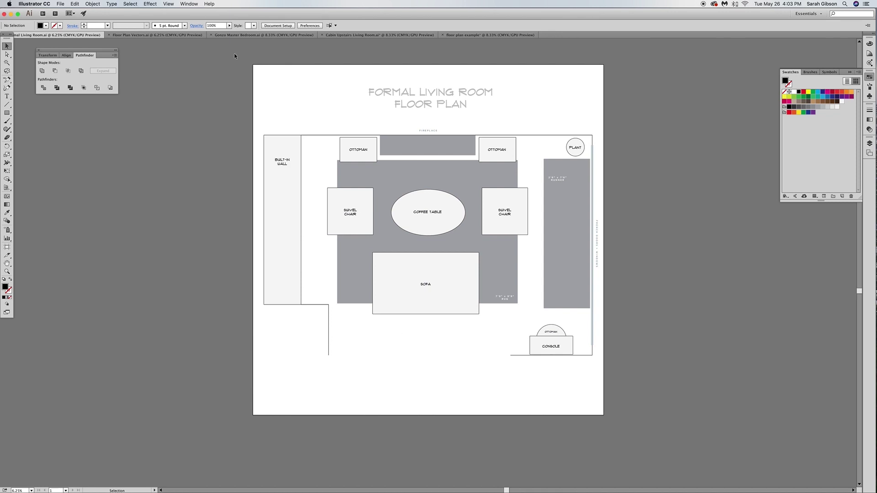
left_click(251, 35)
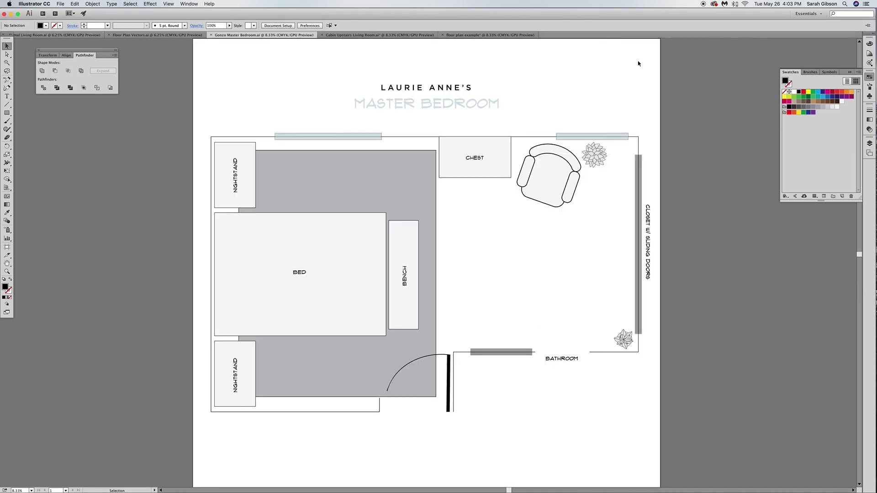
scroll(401, 181, "down", 1)
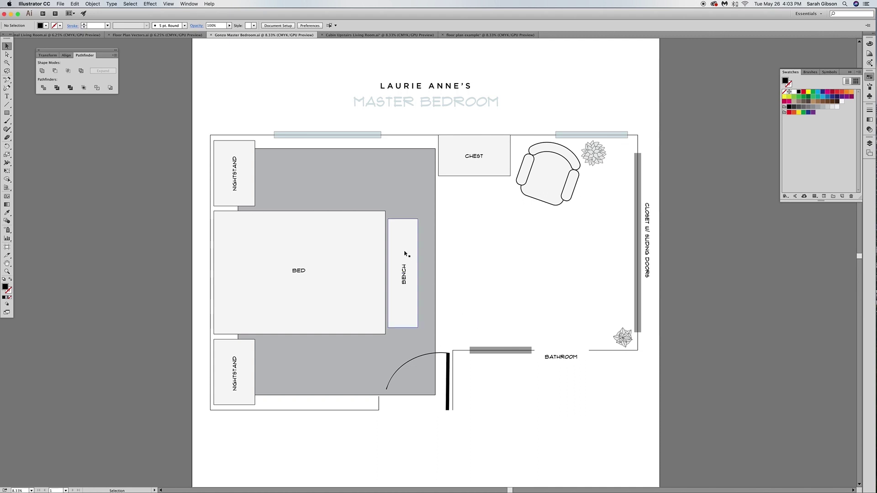
Step: Inspect the bed group in the master bedroom plan, then return to the dining room floor plan
left_click(374, 243)
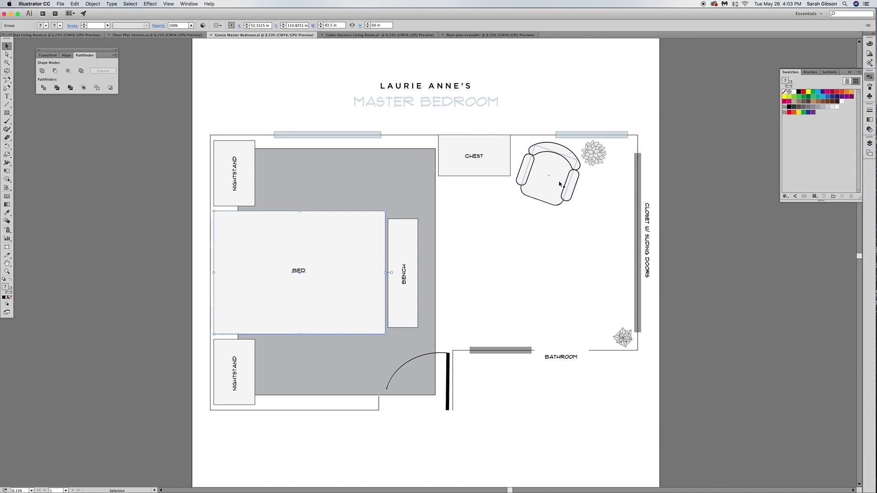
left_click(269, 104)
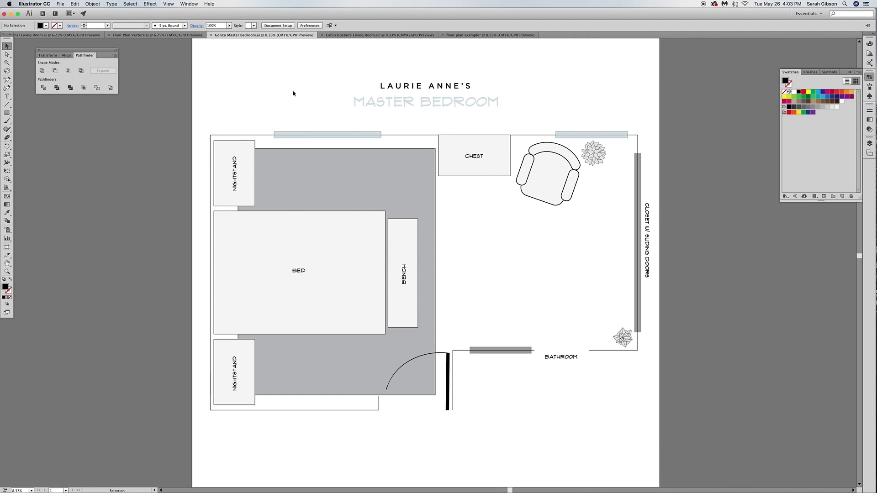
left_click(488, 35)
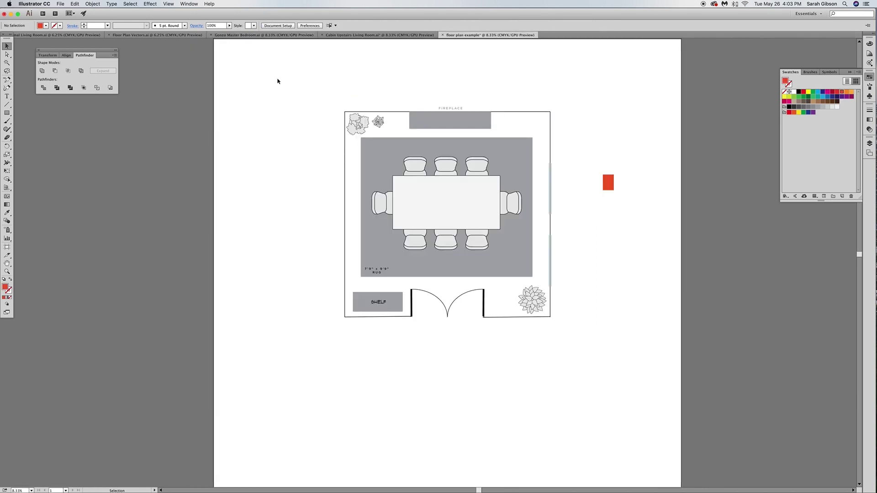
Step: Delete the stray red rectangle beside the dining room plan and recentre the view
key("ctrl+equal")
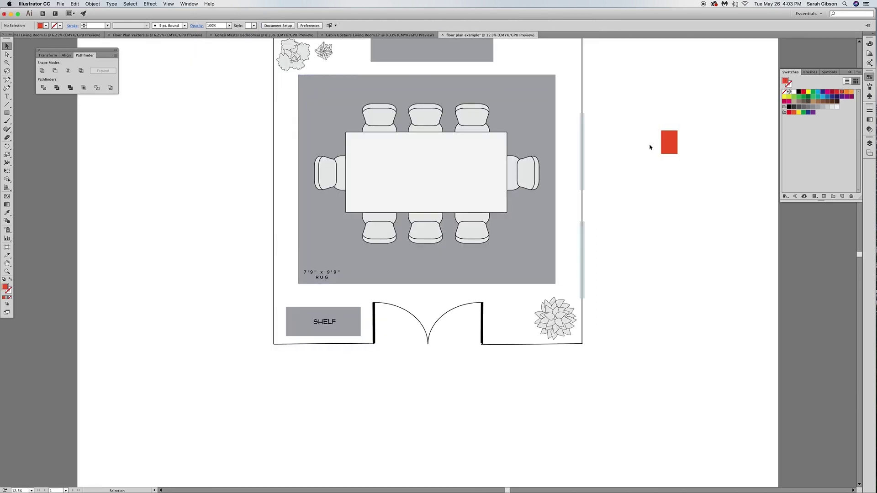
key("Delete")
key("super+minus")
left_click_drag(644, 137, 594, 159)
key("super+equal")
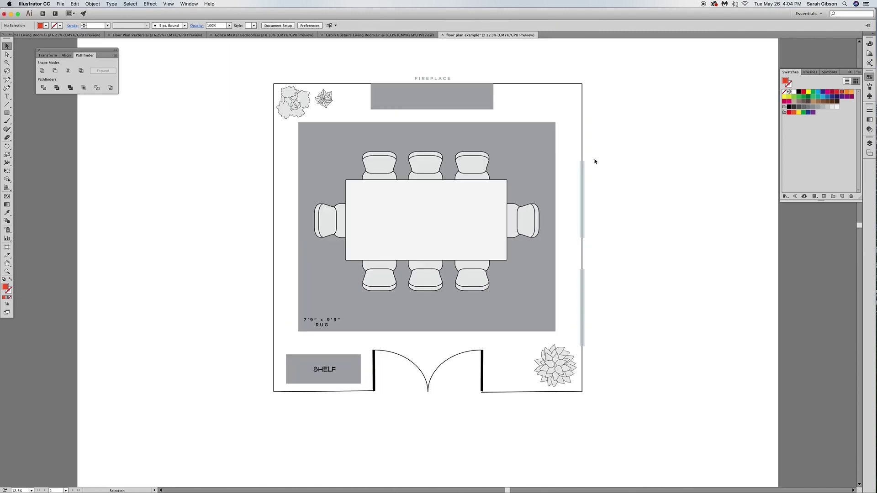
Step: Bring up Save As for the dining room plan, then cancel it without saving
left_click(61, 3)
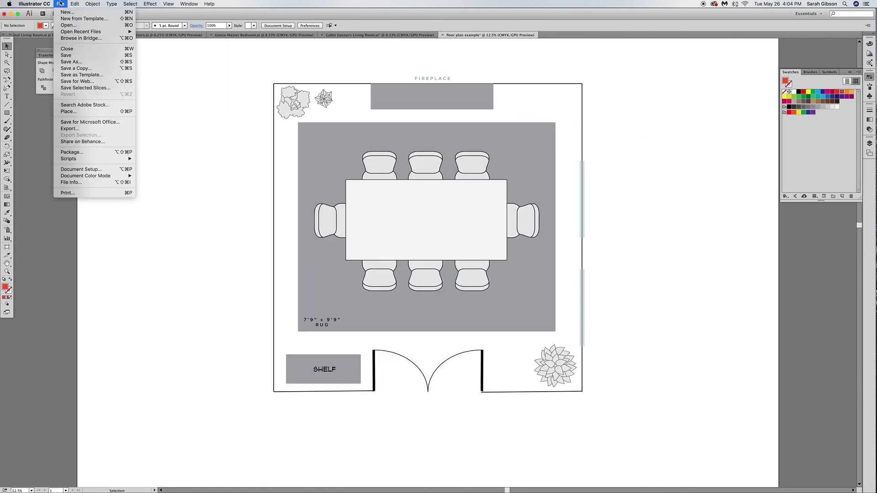
left_click(79, 63)
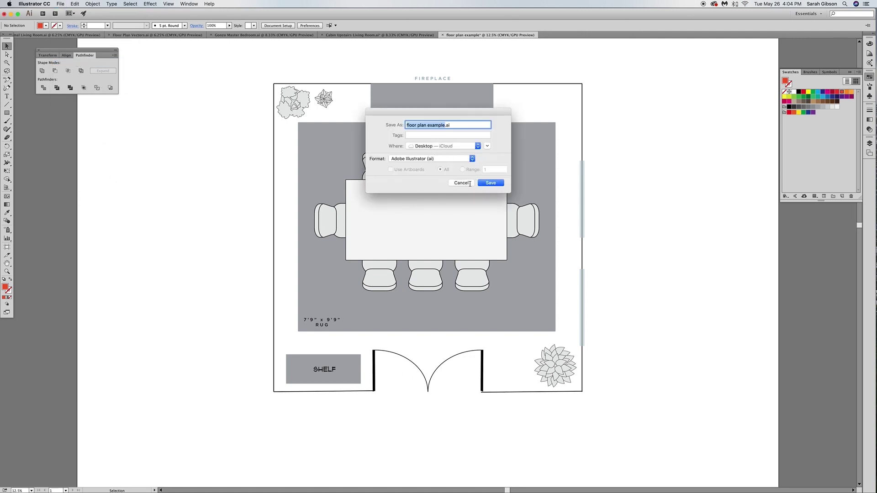
left_click(463, 182)
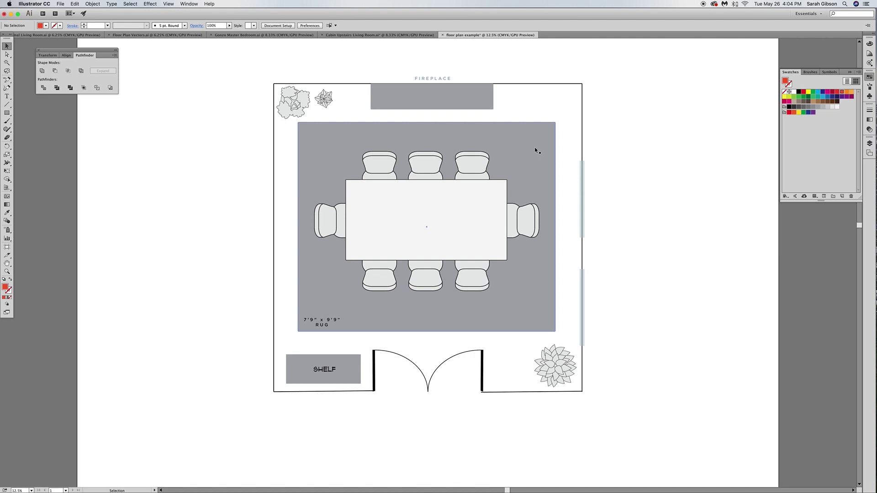
scroll(537, 151, "up", 3)
scroll(250, 272, "down", 1)
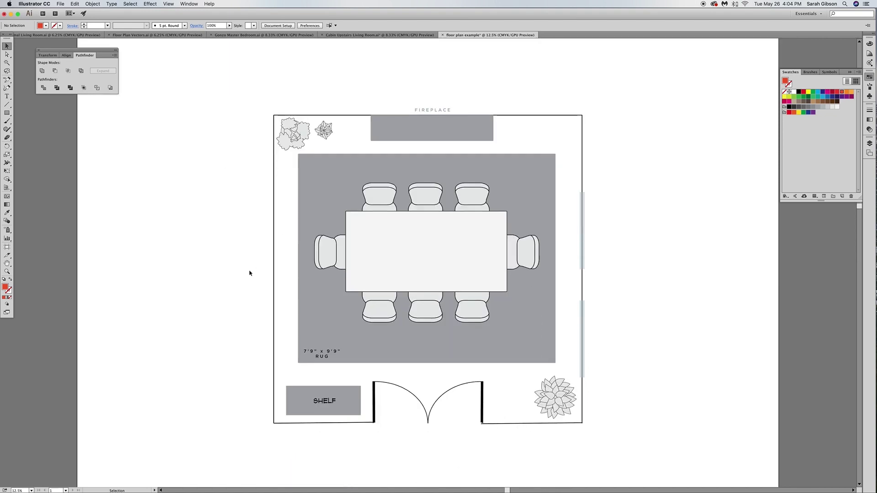
scroll(234, 273, "down", 2)
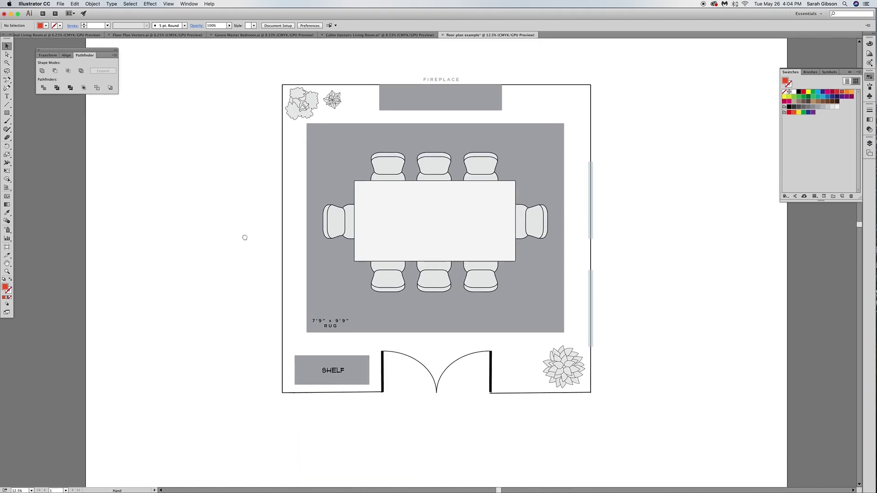
left_click(61, 4)
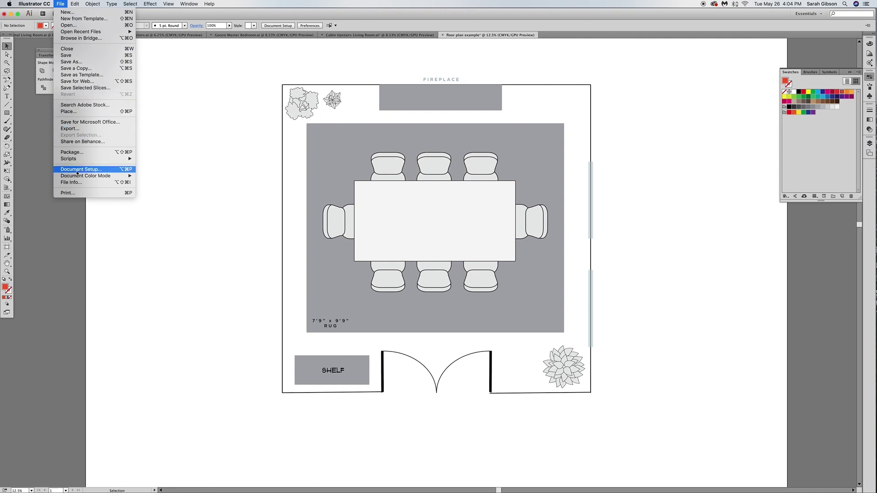
Step: After trying Fit to Page and Custom, set print Scaling to Do Not Scale and keep the settings
left_click(68, 192)
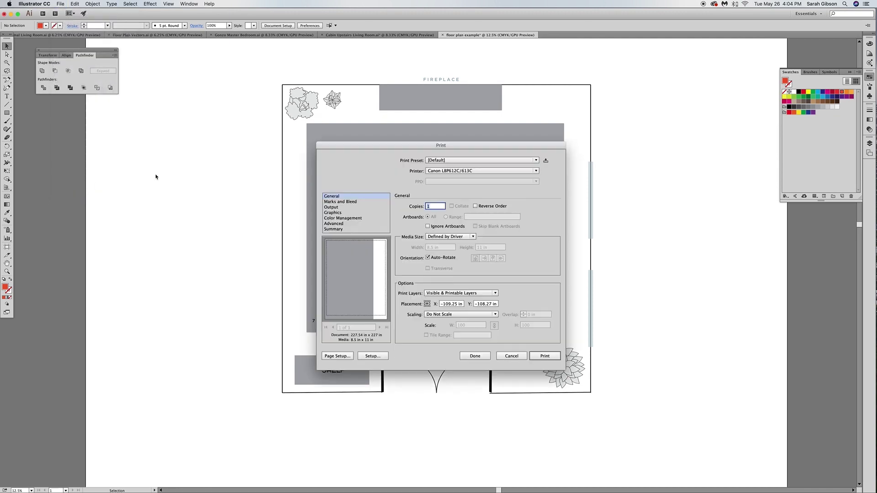
left_click(461, 313)
left_click(461, 330)
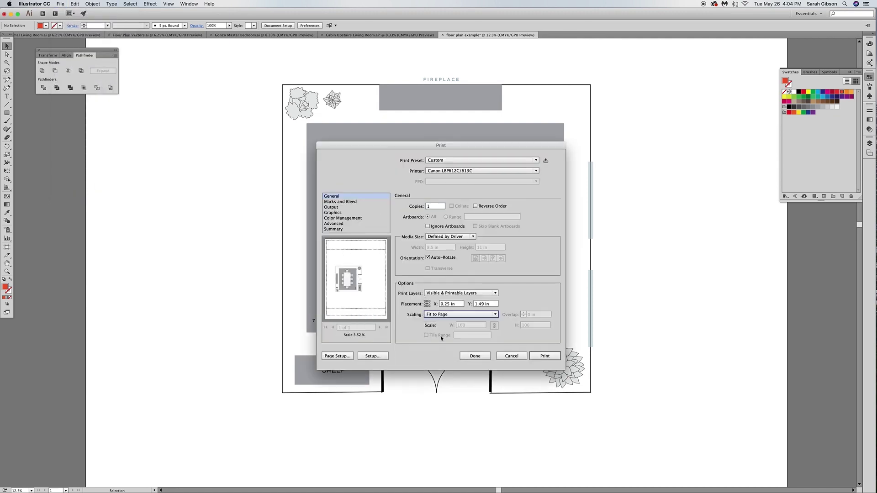
left_click(463, 315)
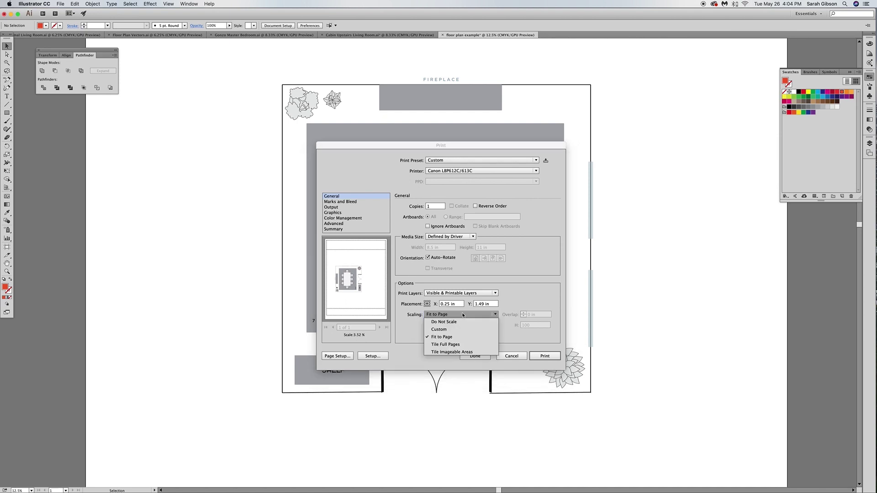
left_click(452, 317)
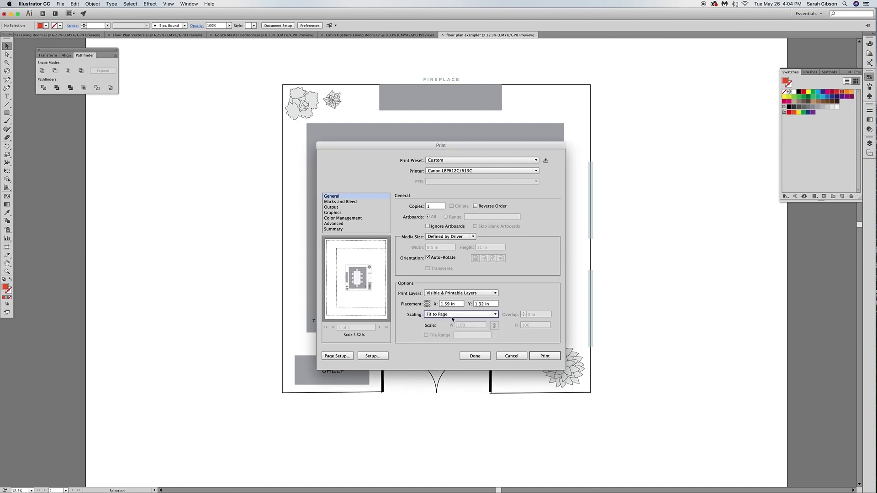
left_click(453, 315)
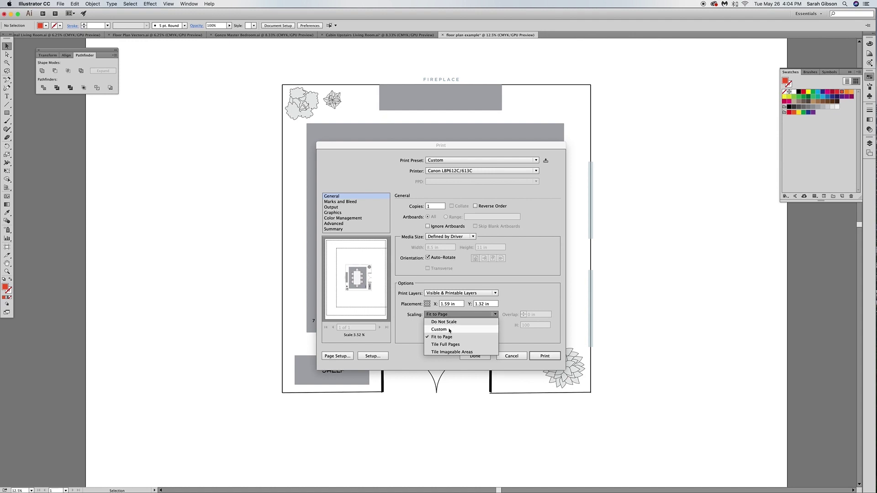
left_click(450, 330)
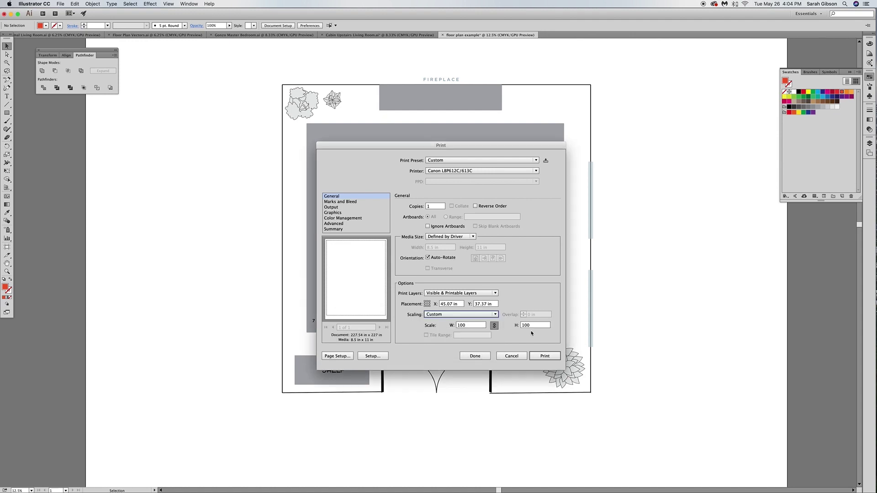
left_click(460, 314)
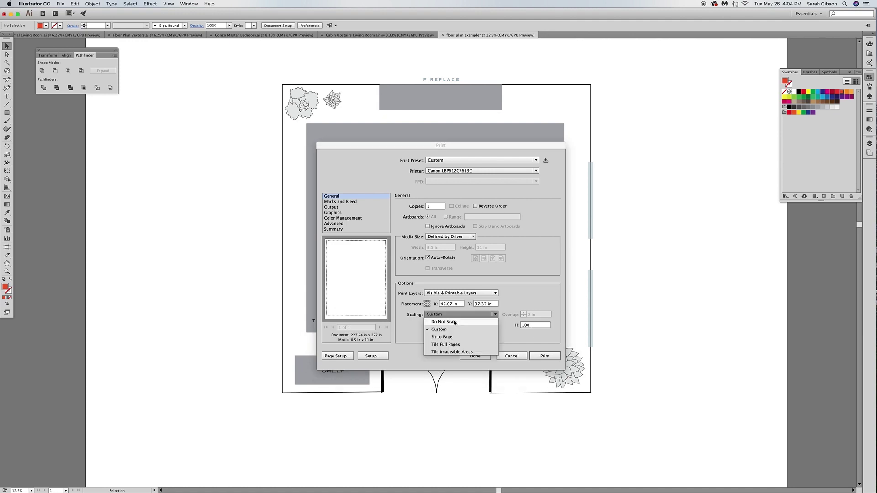
left_click(455, 318)
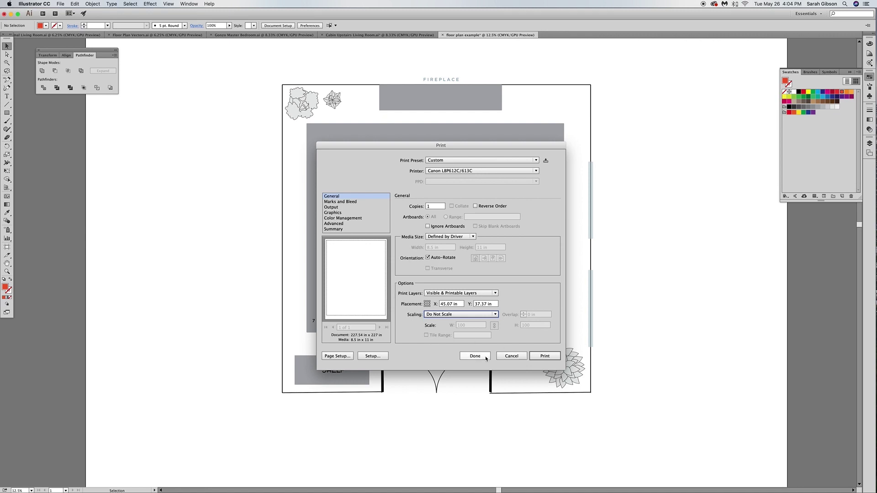
left_click(511, 355)
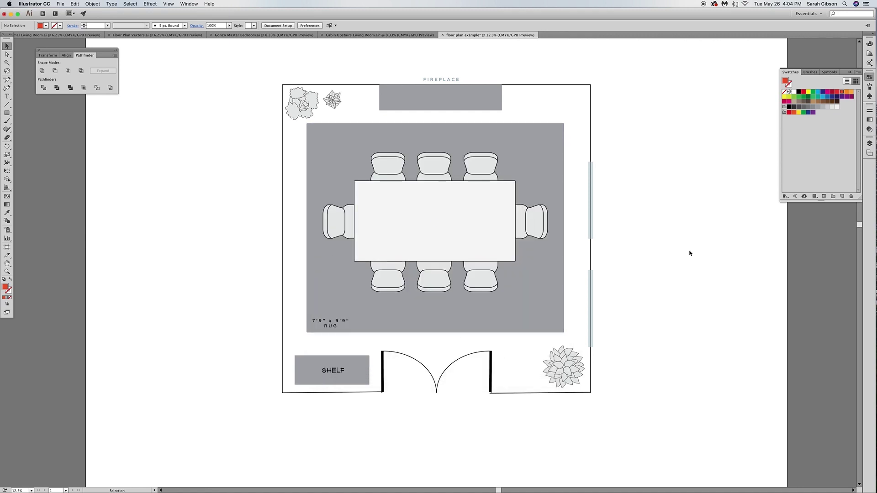
key("super+minus")
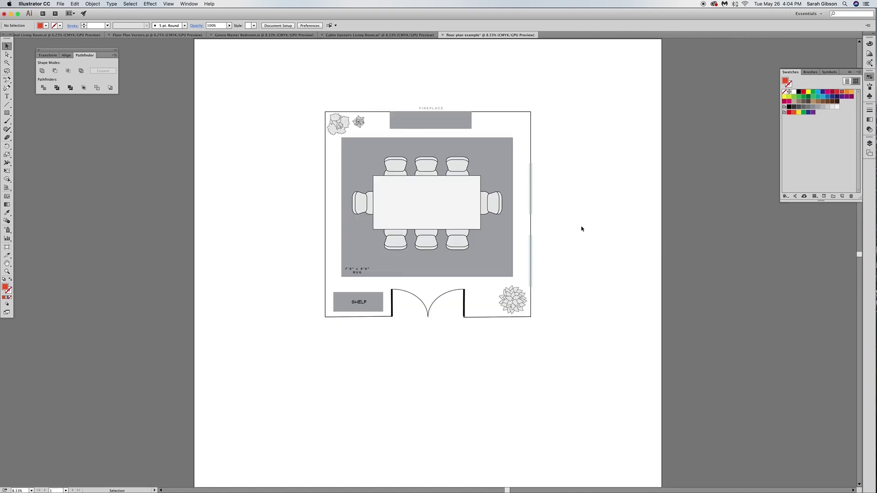
scroll(581, 228, "up", 3)
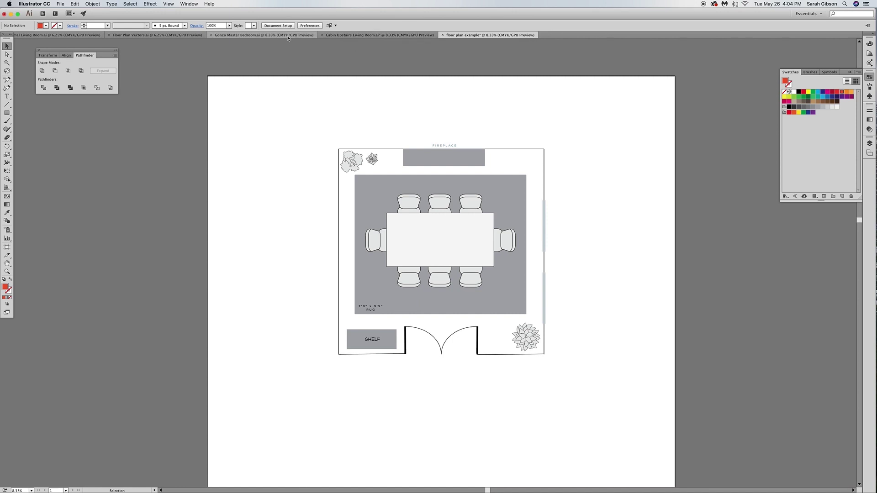
Step: View the Cabin Upstairs Living Room and Floor Plan Vectors documents, ending on Formal Living Room
left_click(360, 35)
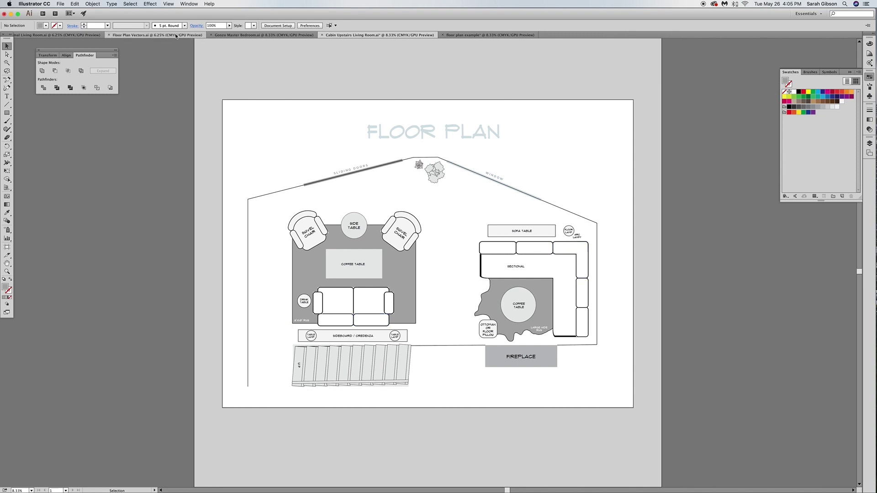
left_click(156, 35)
scroll(494, 275, "up", 2)
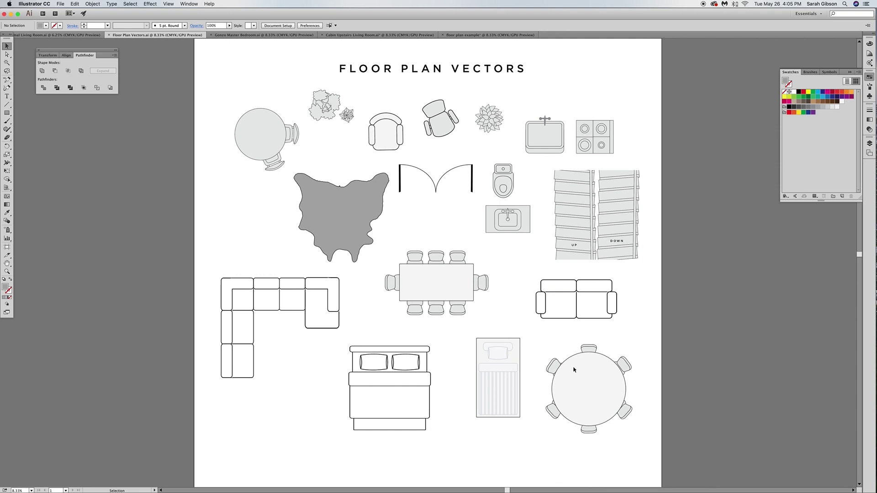
left_click(54, 35)
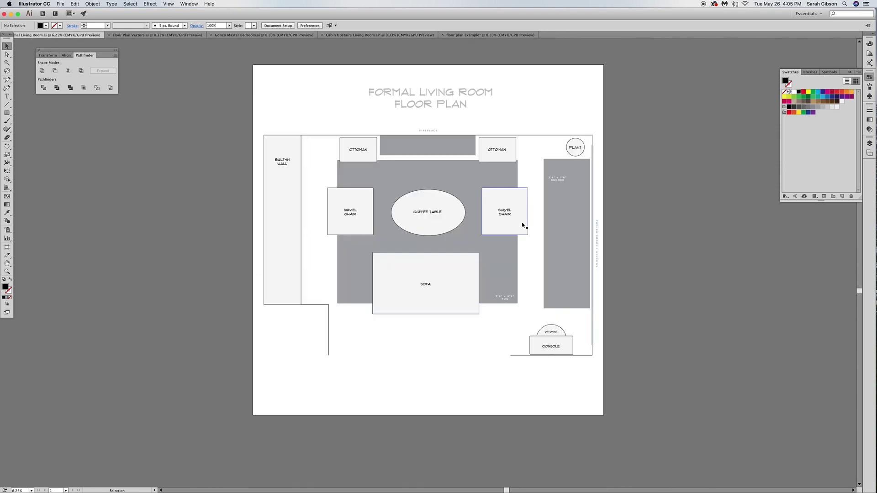